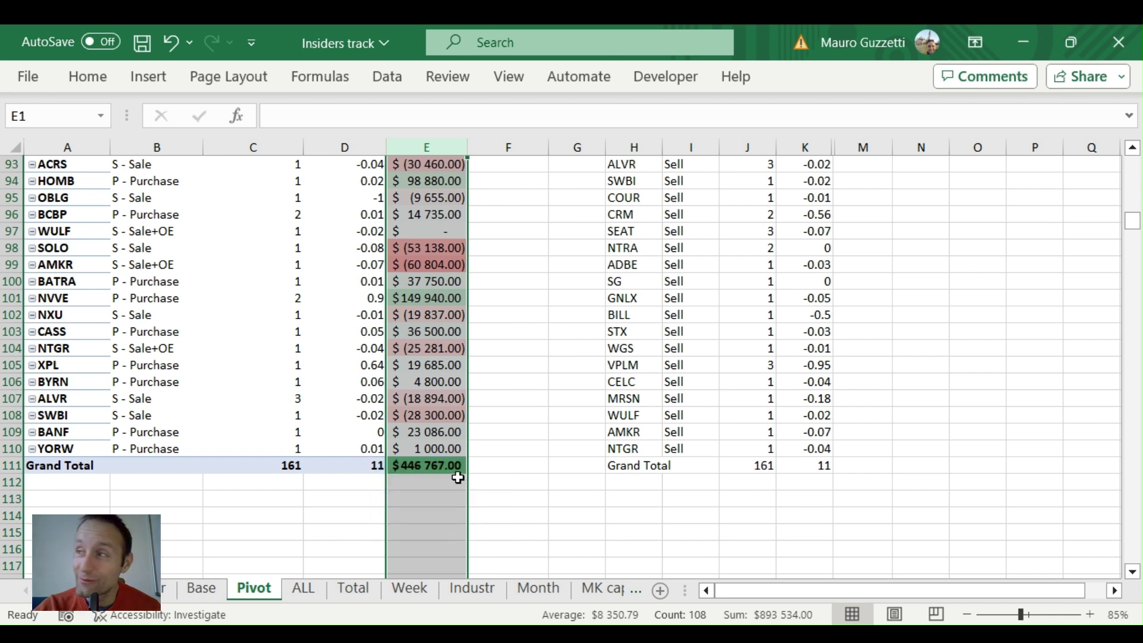
pyautogui.click(448, 468)
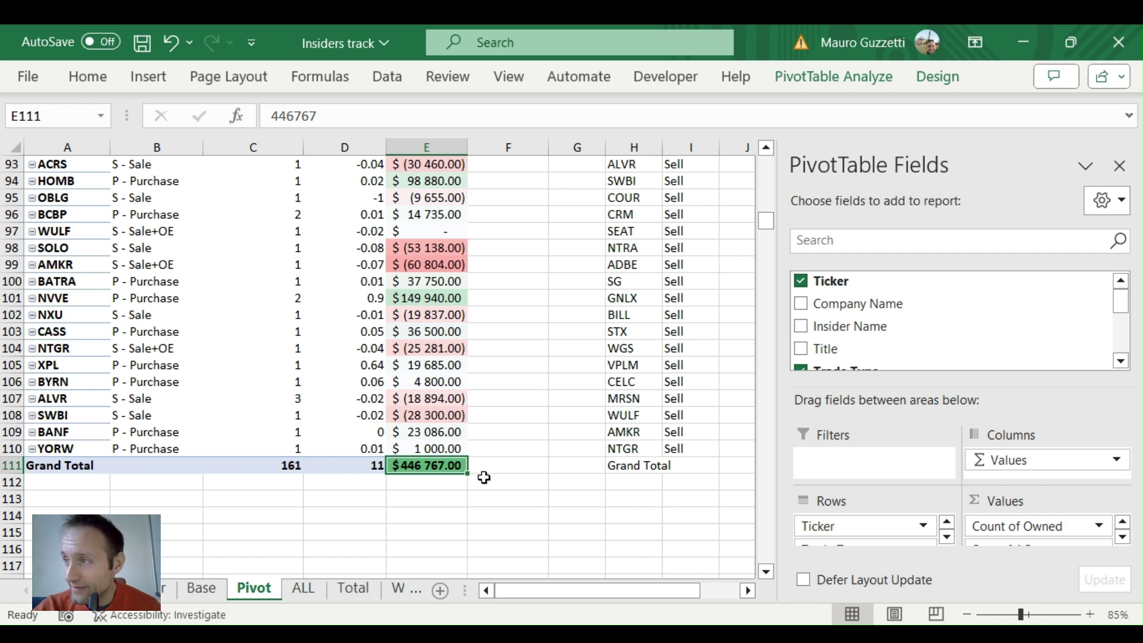
pyautogui.moveTo(464, 474)
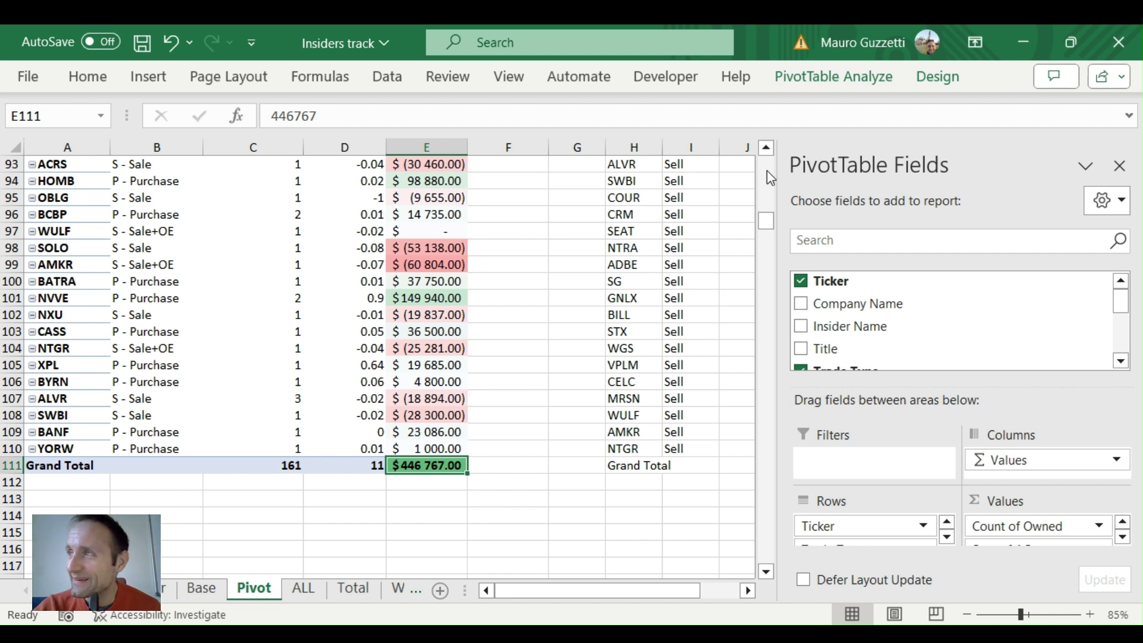
pyautogui.click(768, 150)
pyautogui.click(768, 150)
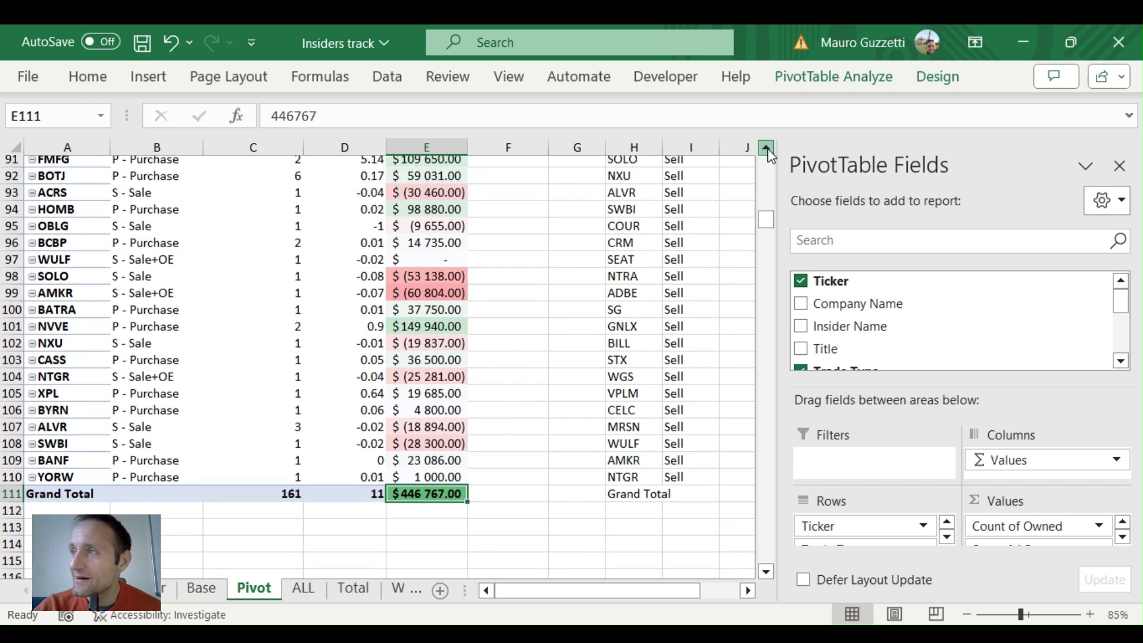
pyautogui.click(768, 150)
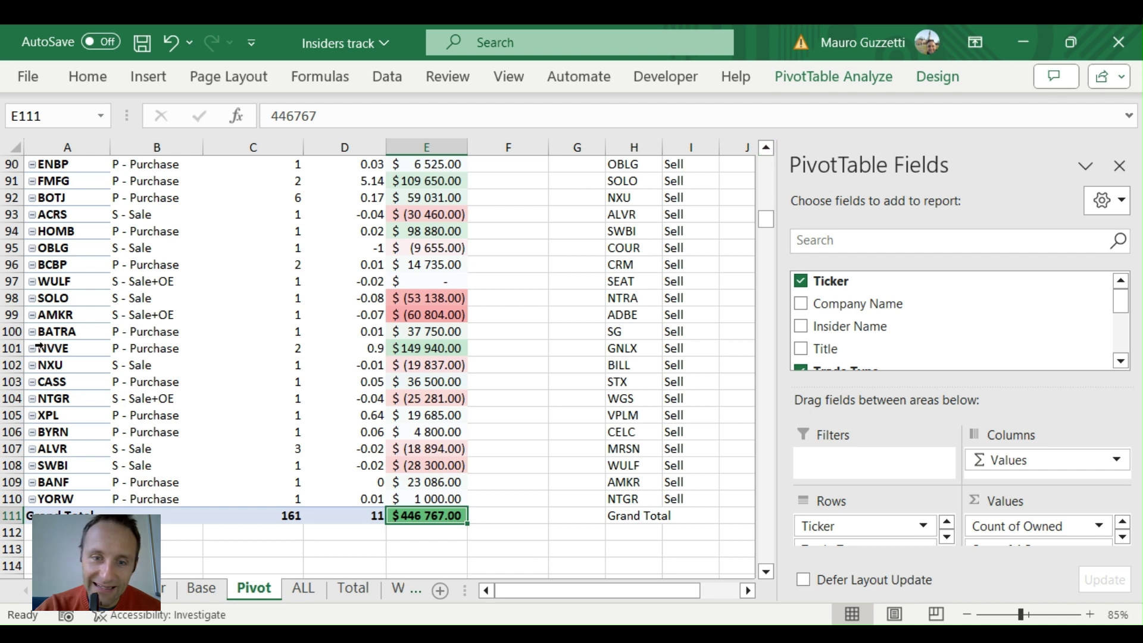
pyautogui.click(9, 349)
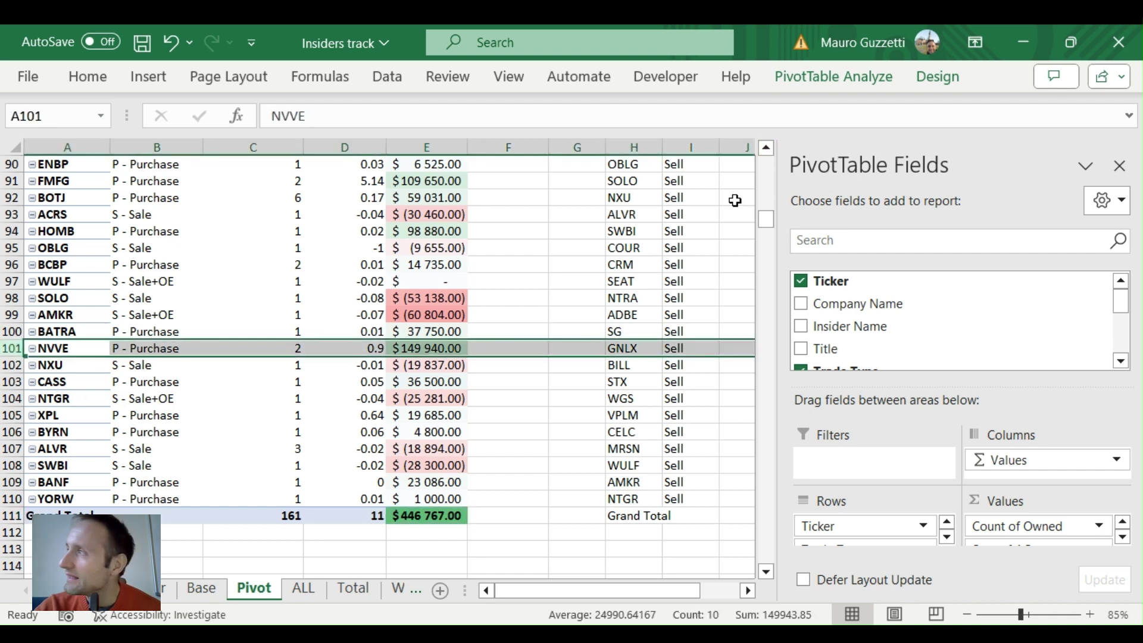
pyautogui.click(765, 155)
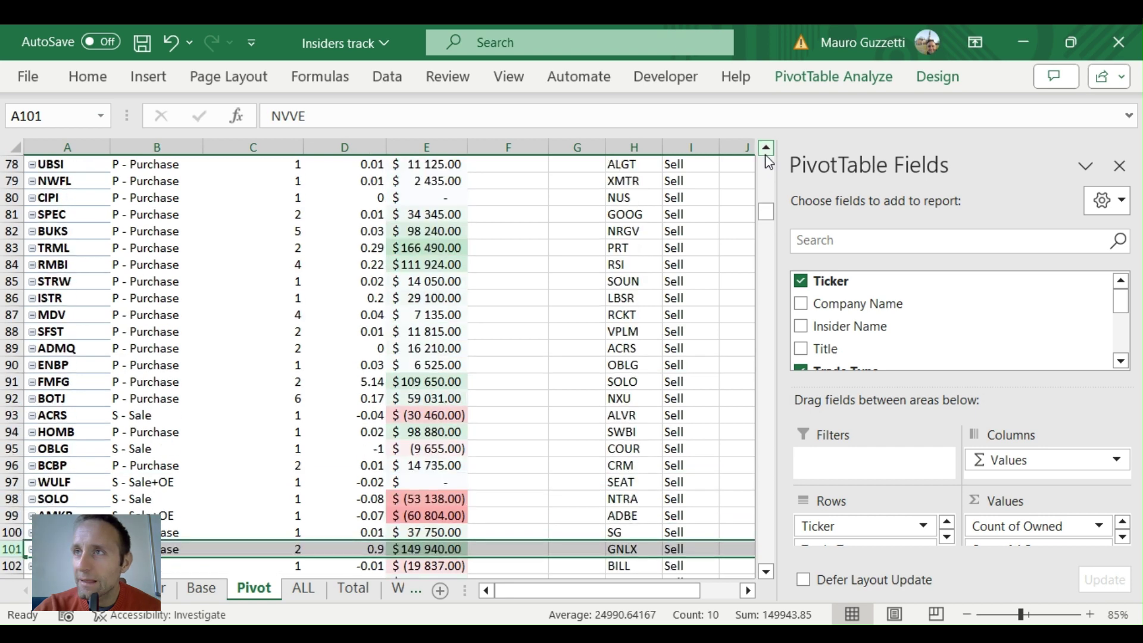
pyautogui.click(11, 248)
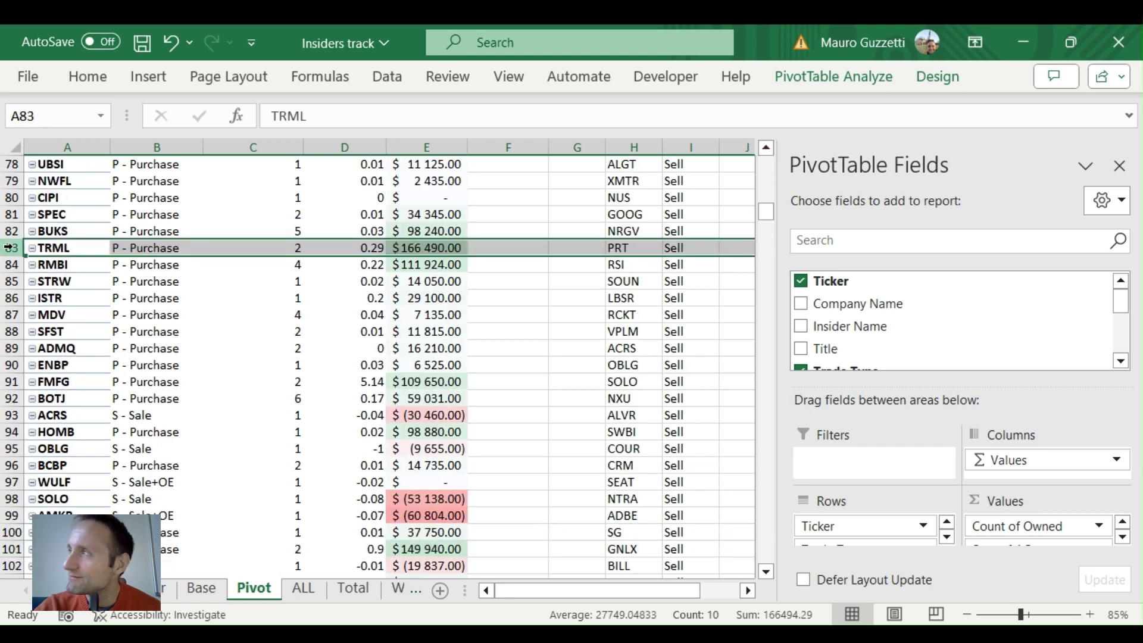
pyautogui.click(773, 148)
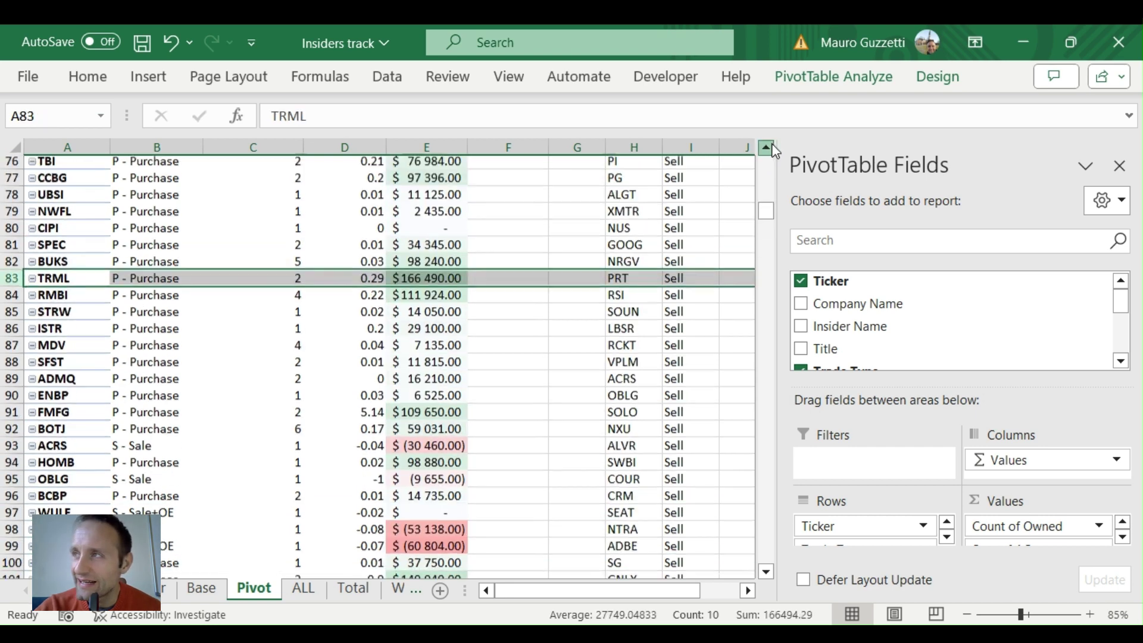
pyautogui.click(772, 146)
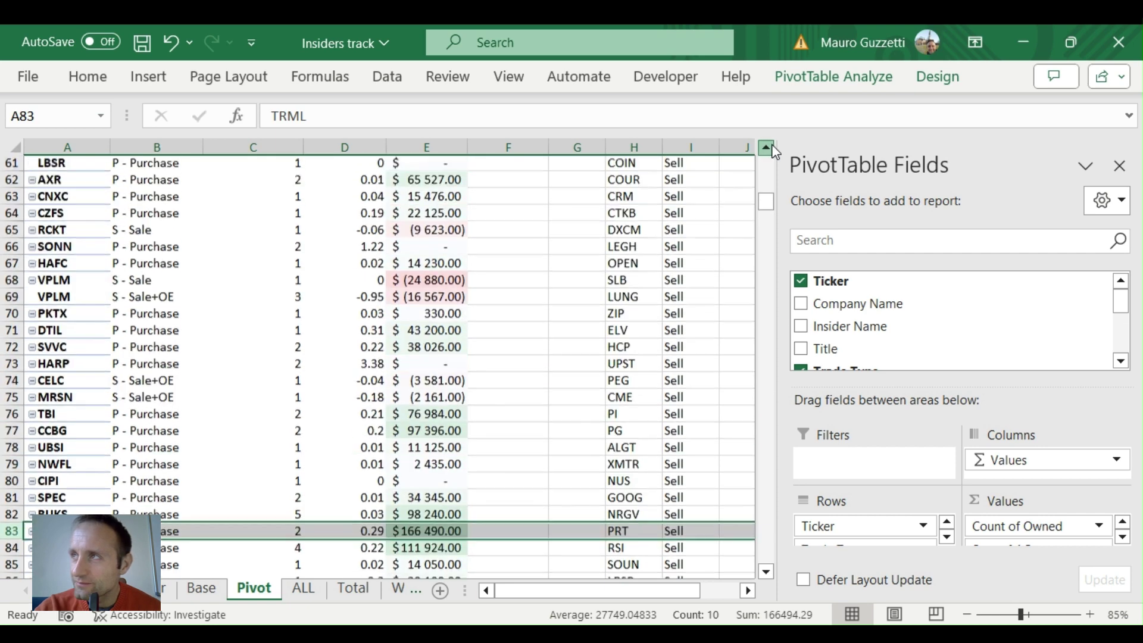
pyautogui.click(771, 145)
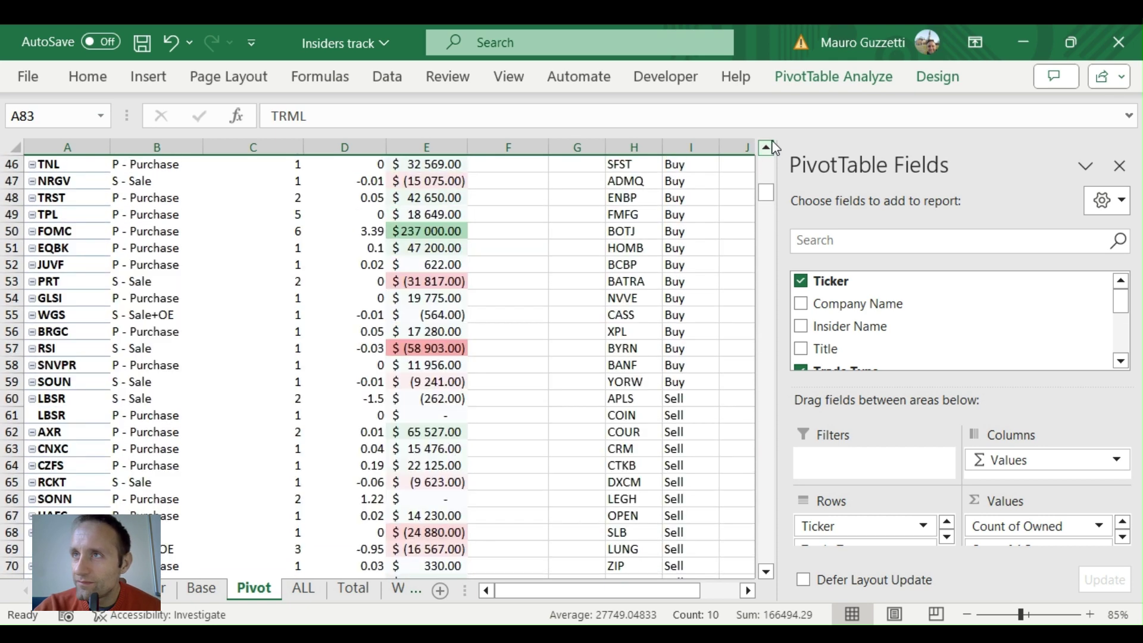
pyautogui.click(14, 231)
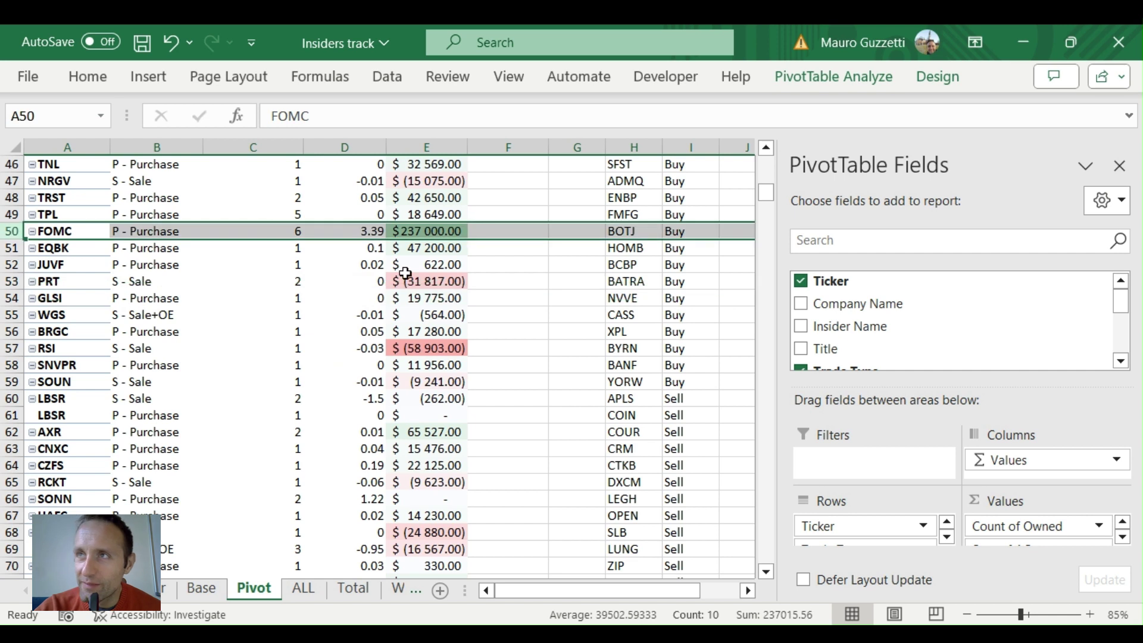
pyautogui.moveTo(457, 287)
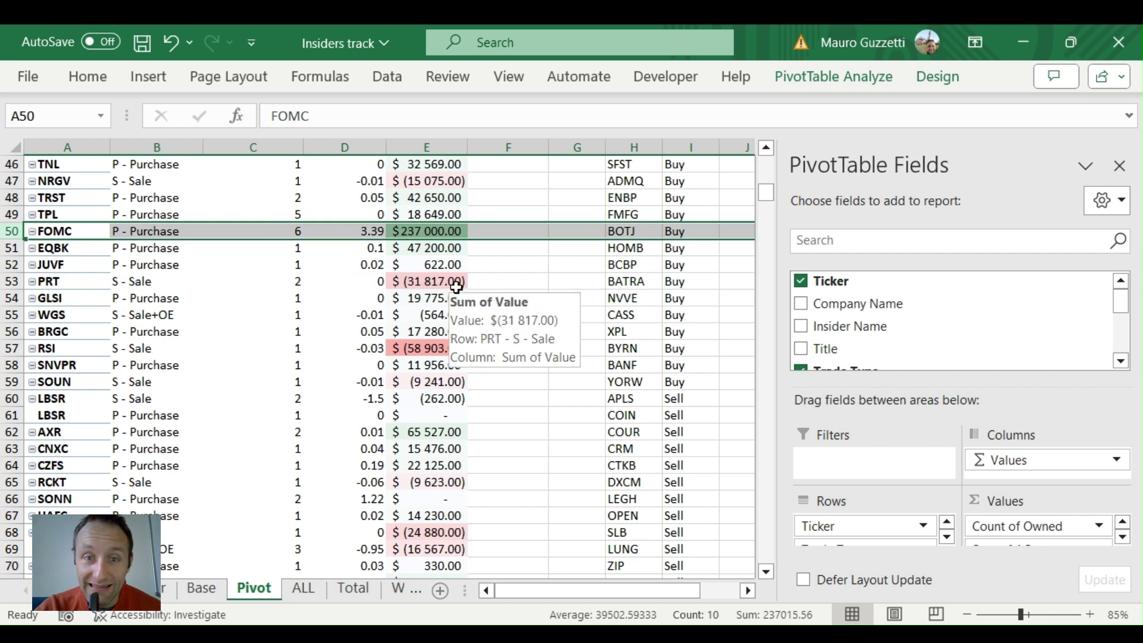
pyautogui.moveTo(370, 245)
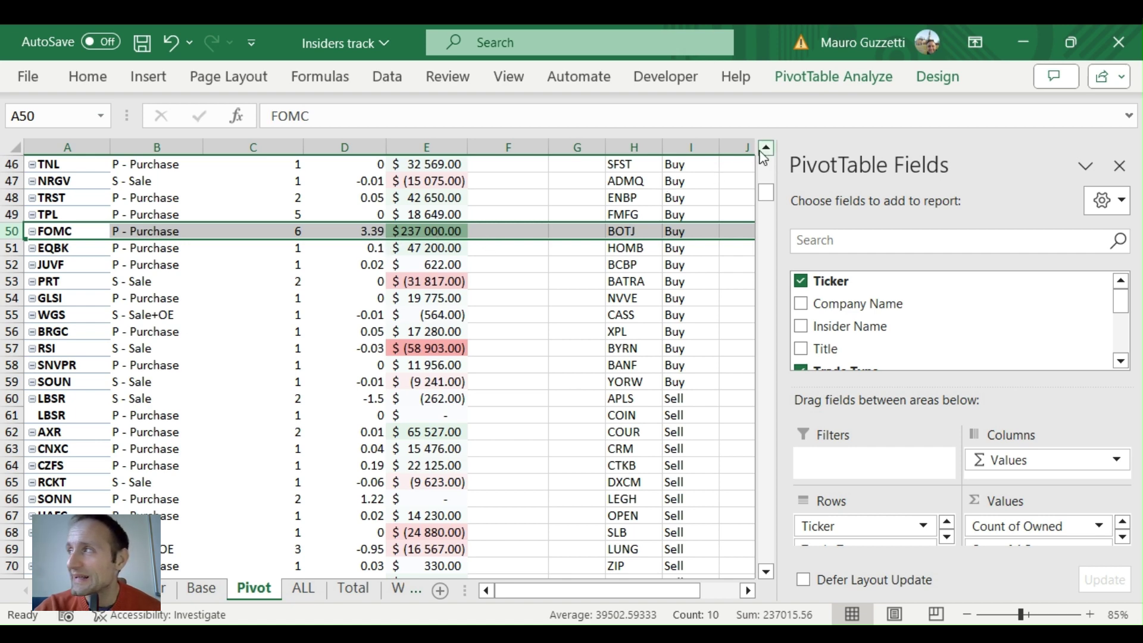
pyautogui.scroll(3, 766, 156)
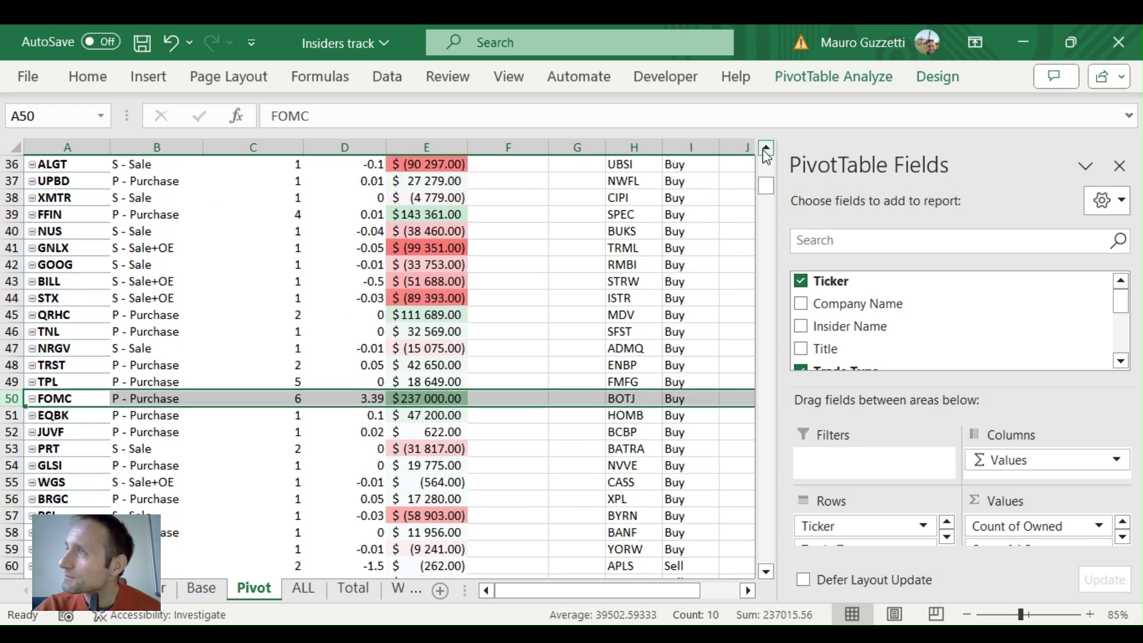
pyautogui.scroll(6, 767, 156)
pyautogui.scroll(6, 767, 156)
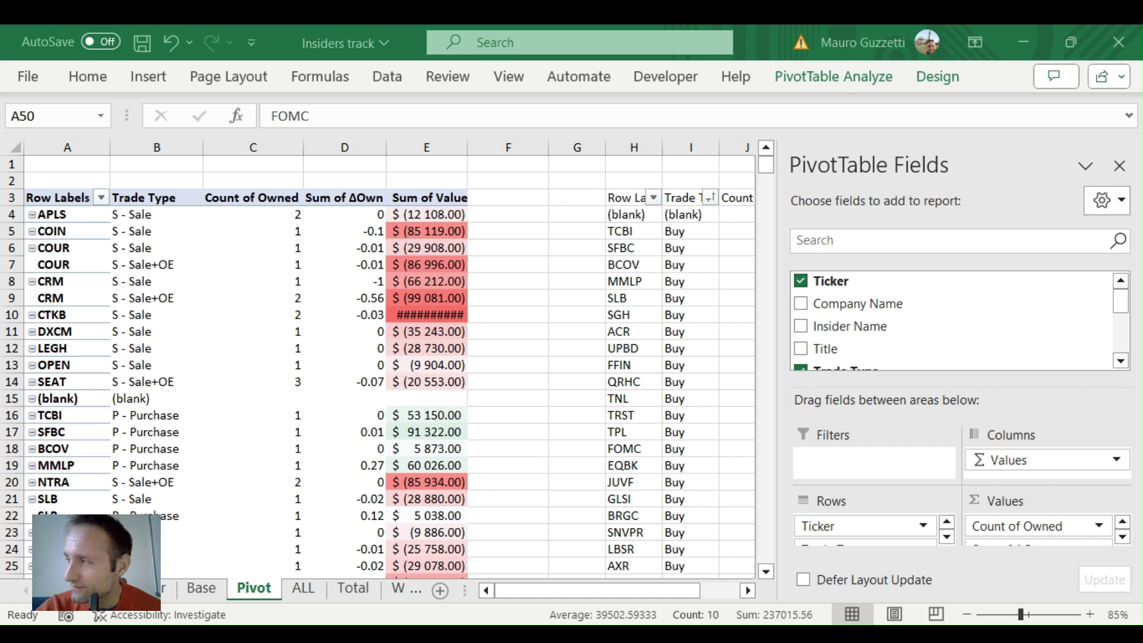
# - Show the Total sheet's weekly pivot chart and select week 231027's BUY and SELL figures
pyautogui.click(353, 589)
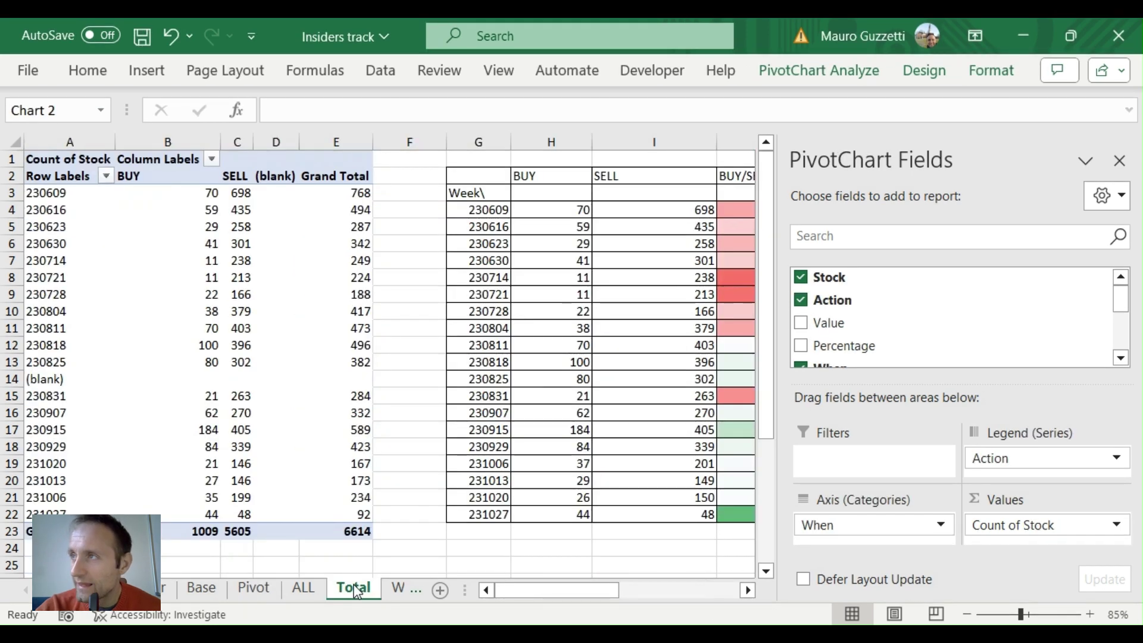
pyautogui.moveTo(152, 488)
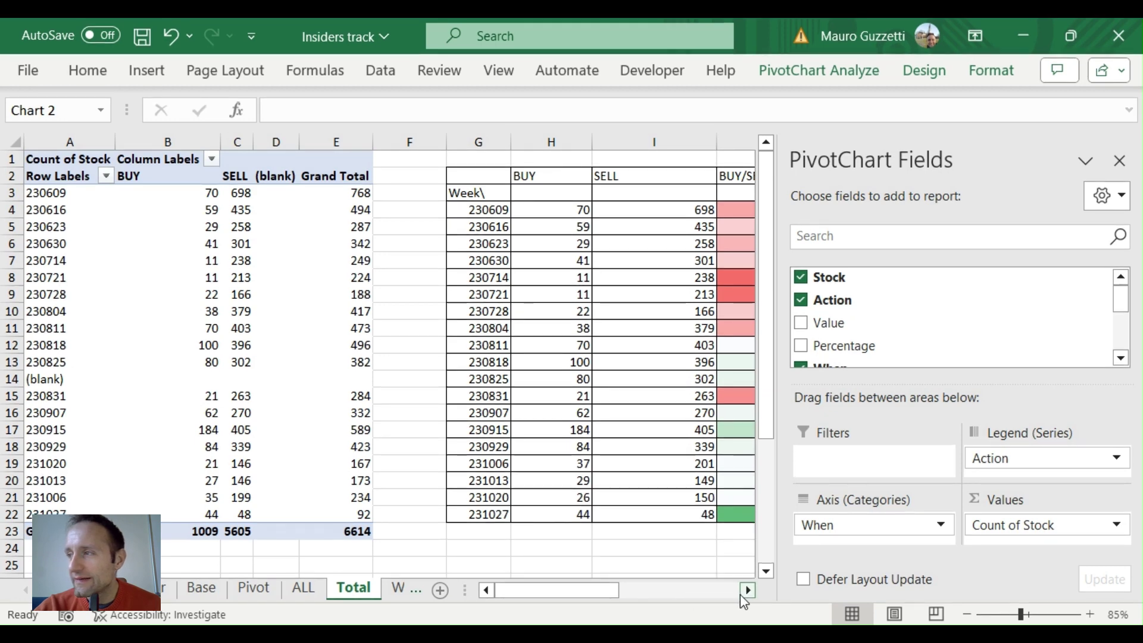
pyautogui.click(748, 590)
pyautogui.click(748, 590)
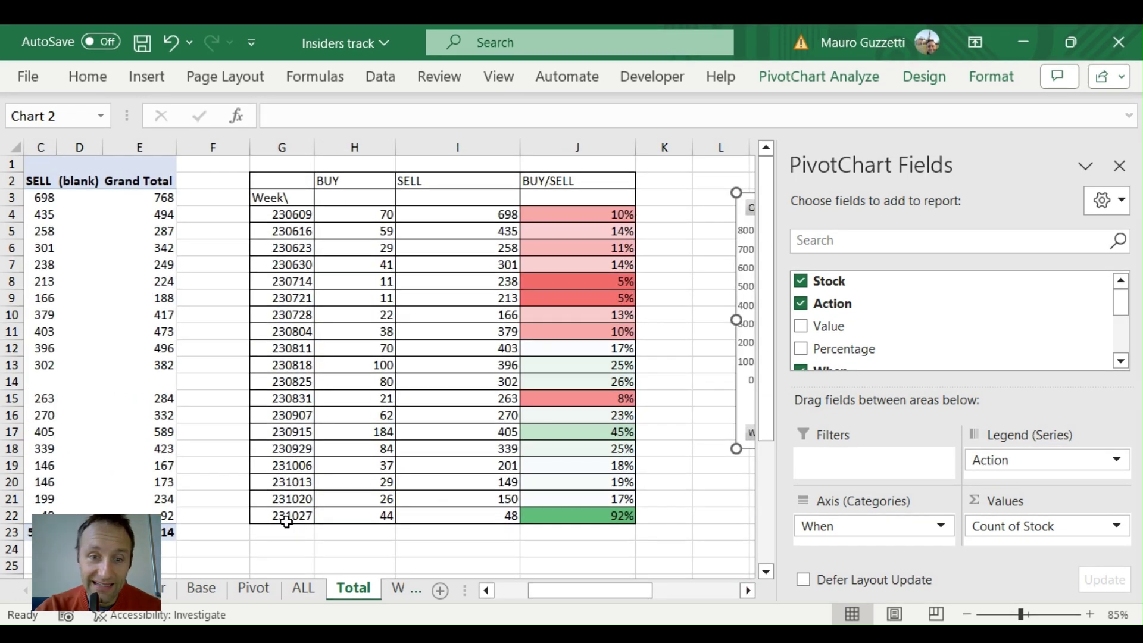
pyautogui.moveTo(287, 521); pyautogui.dragTo(464, 518)
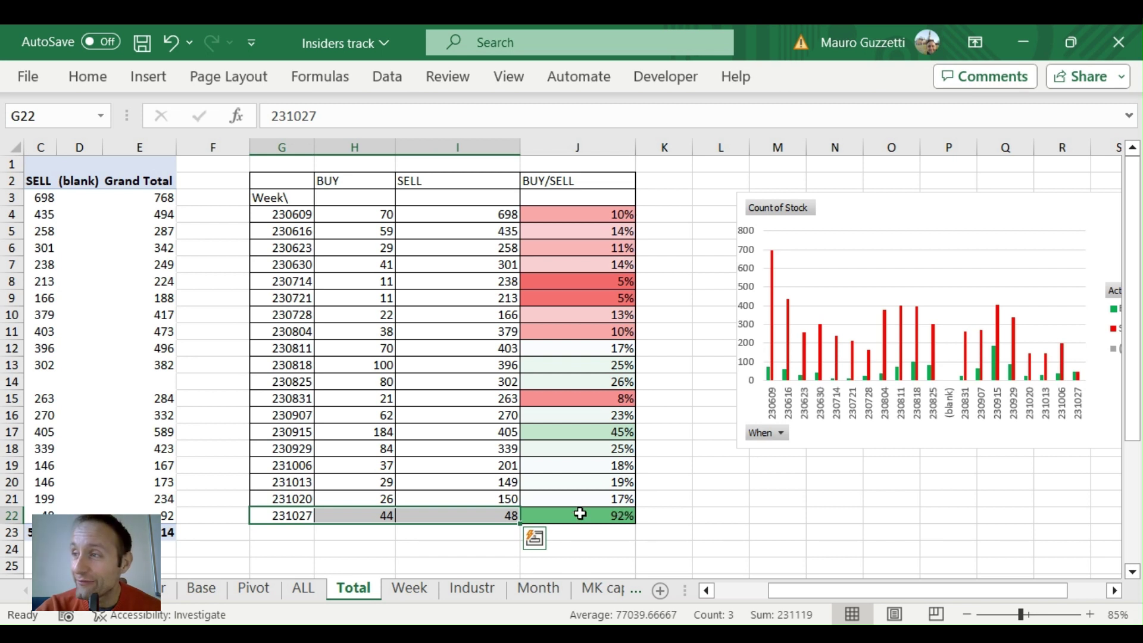
# - Inspect week 231027's SELL count of 48 and its BUY/SELL ratio formula
pyautogui.click(459, 515)
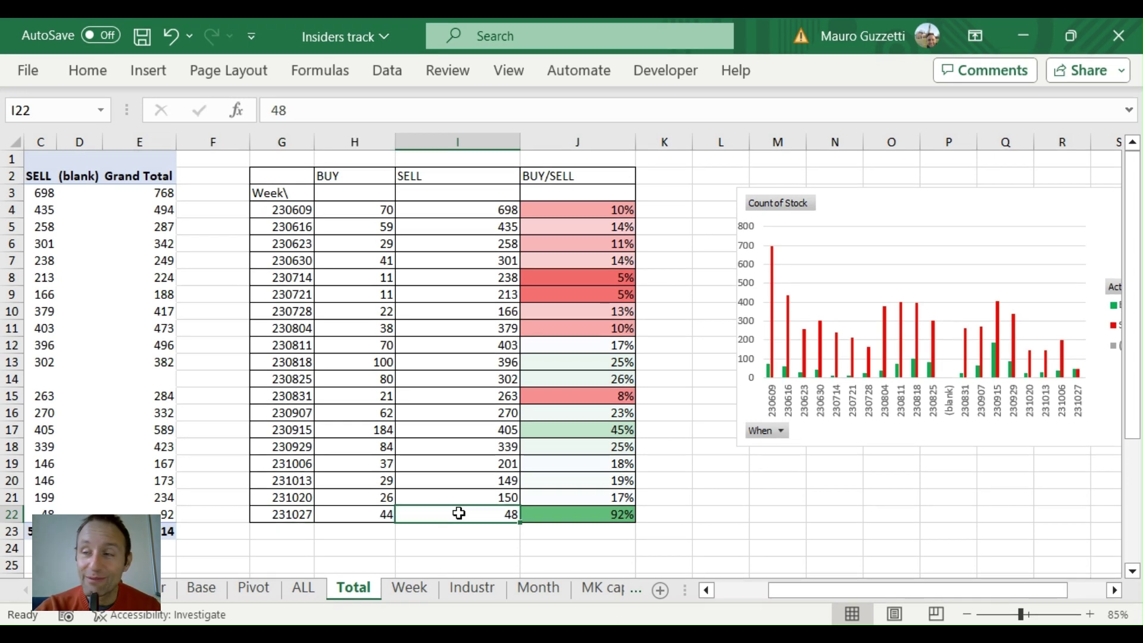
pyautogui.click(549, 516)
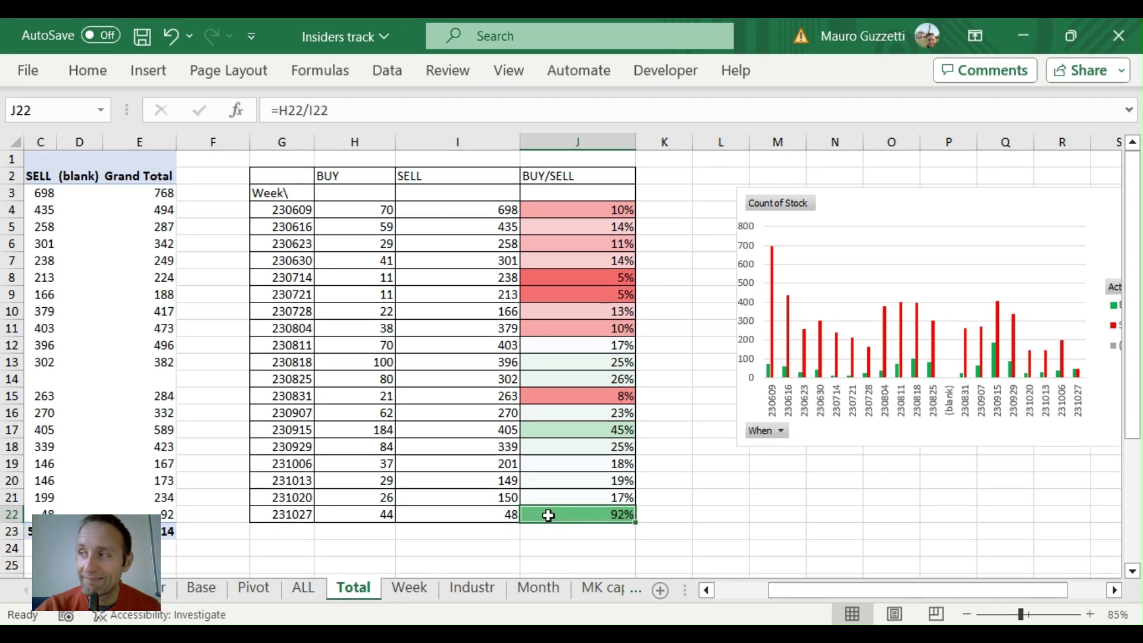
pyautogui.click(465, 521)
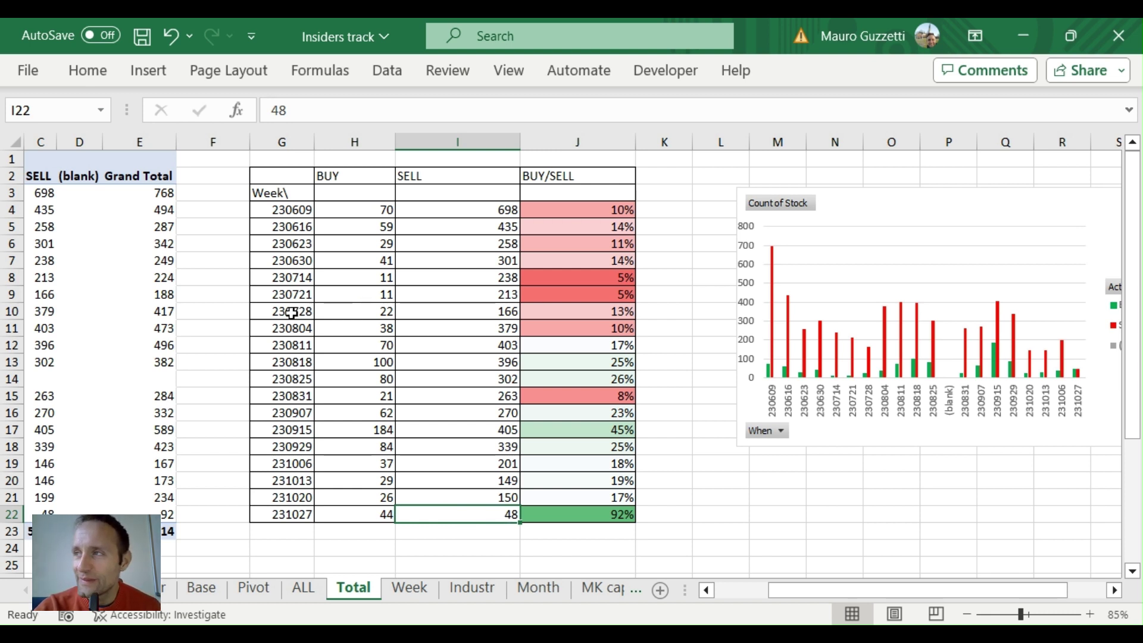
# - Compare week 230728's figures with the last week's BUY count of 44 and SELL count
pyautogui.moveTo(292, 313); pyautogui.dragTo(552, 308)
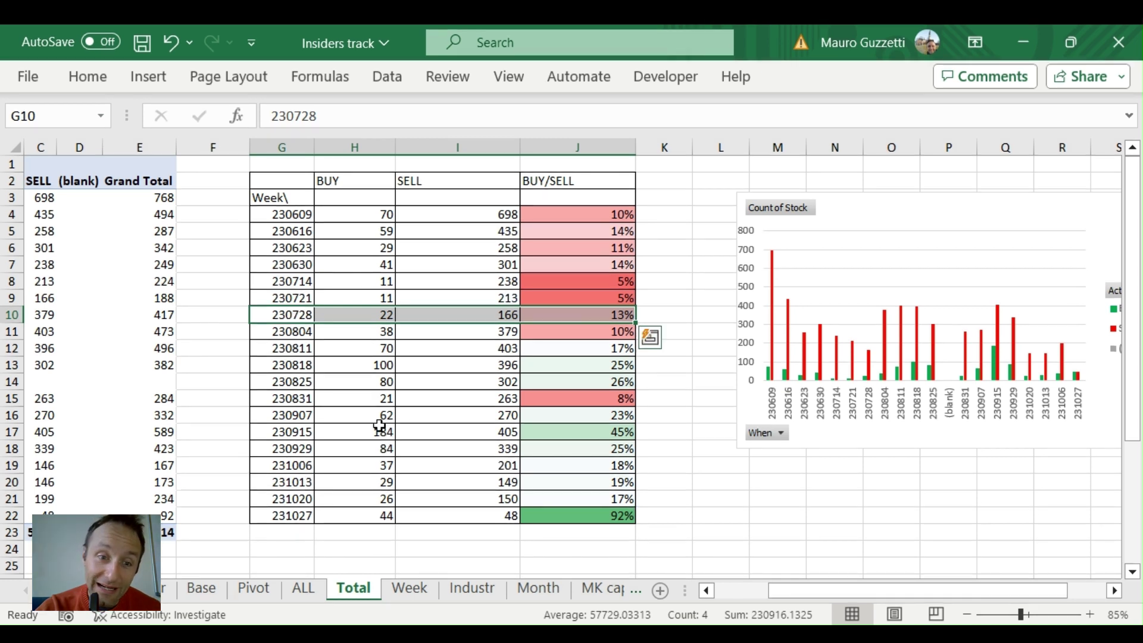
pyautogui.click(355, 548)
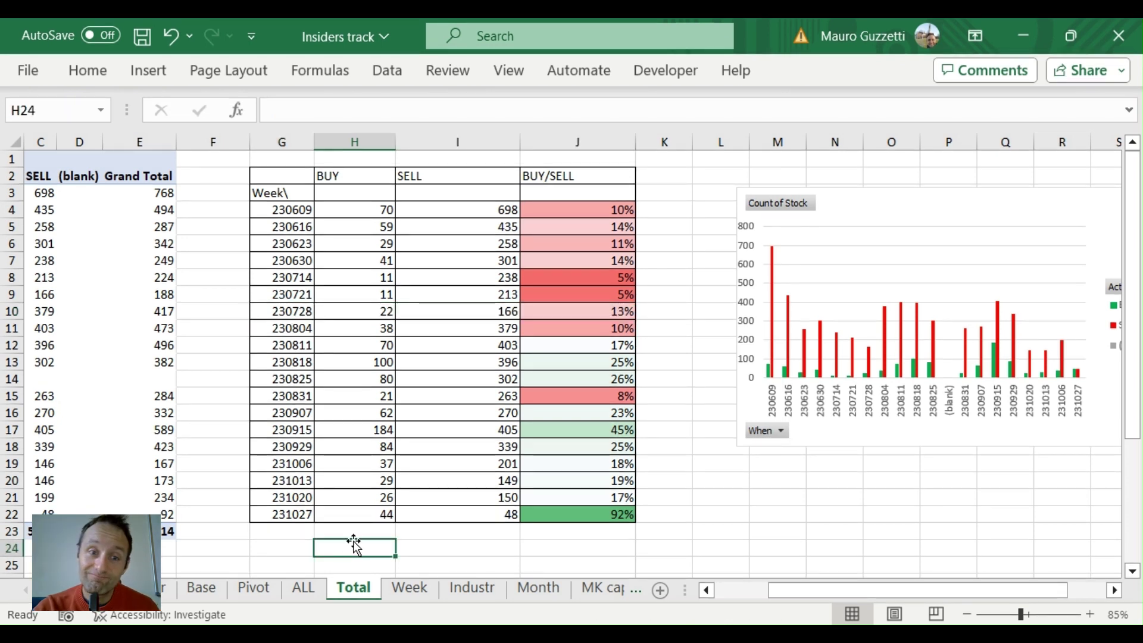
pyautogui.click(367, 513)
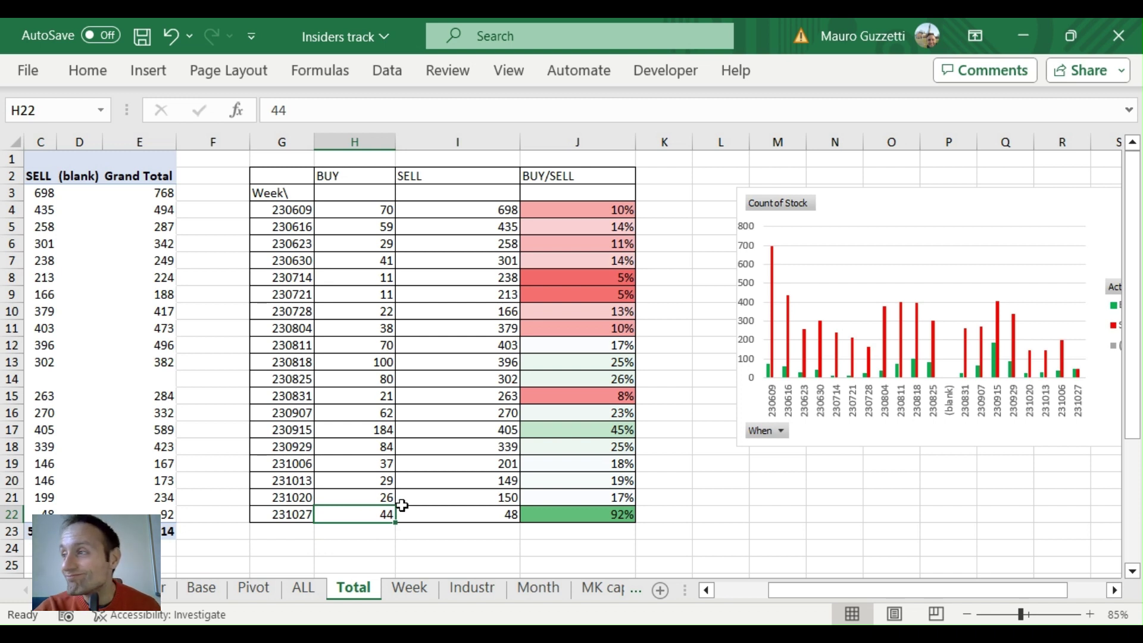
pyautogui.click(427, 503)
pyautogui.click(426, 512)
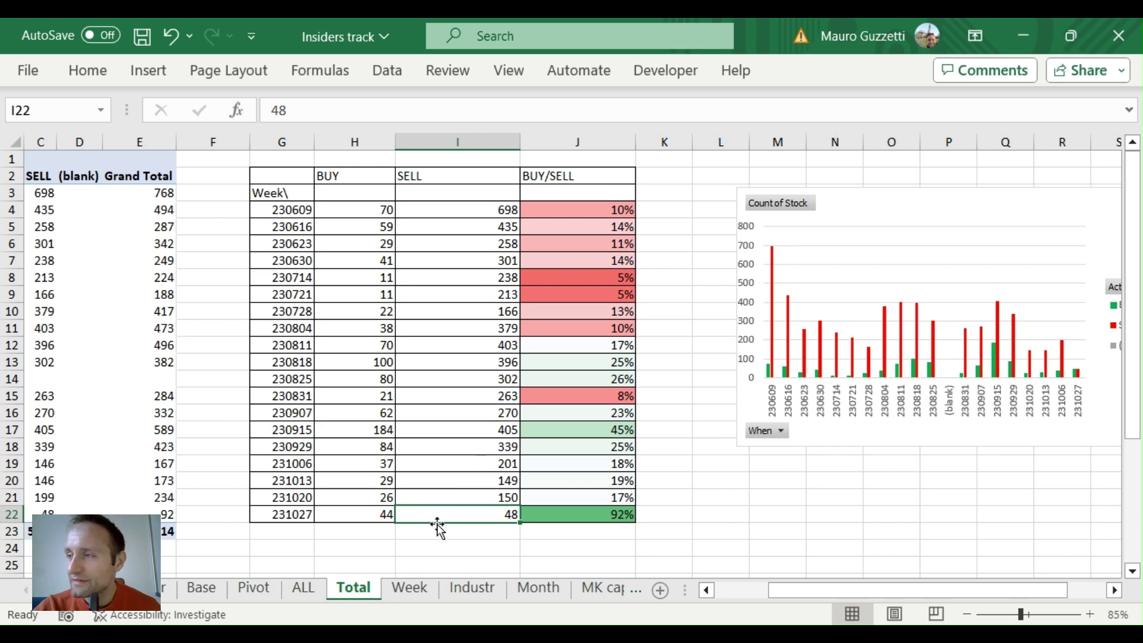
pyautogui.click(412, 587)
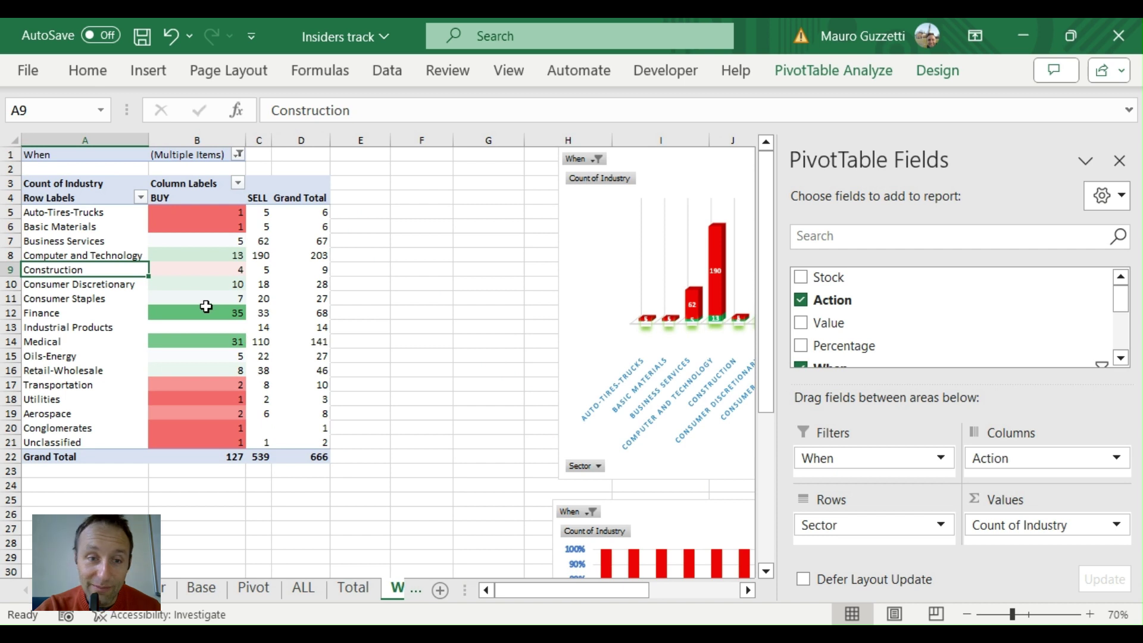
pyautogui.moveTo(206, 307)
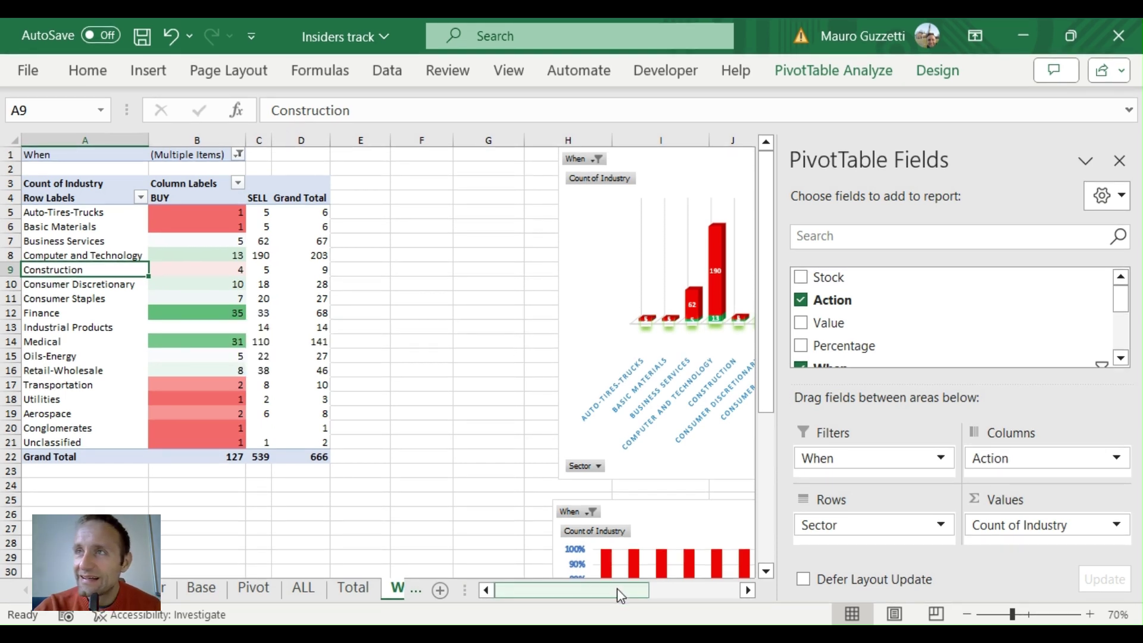
pyautogui.keyDown('ctrl'); pyautogui.scroll(1, 483, 457); pyautogui.keyUp('ctrl')
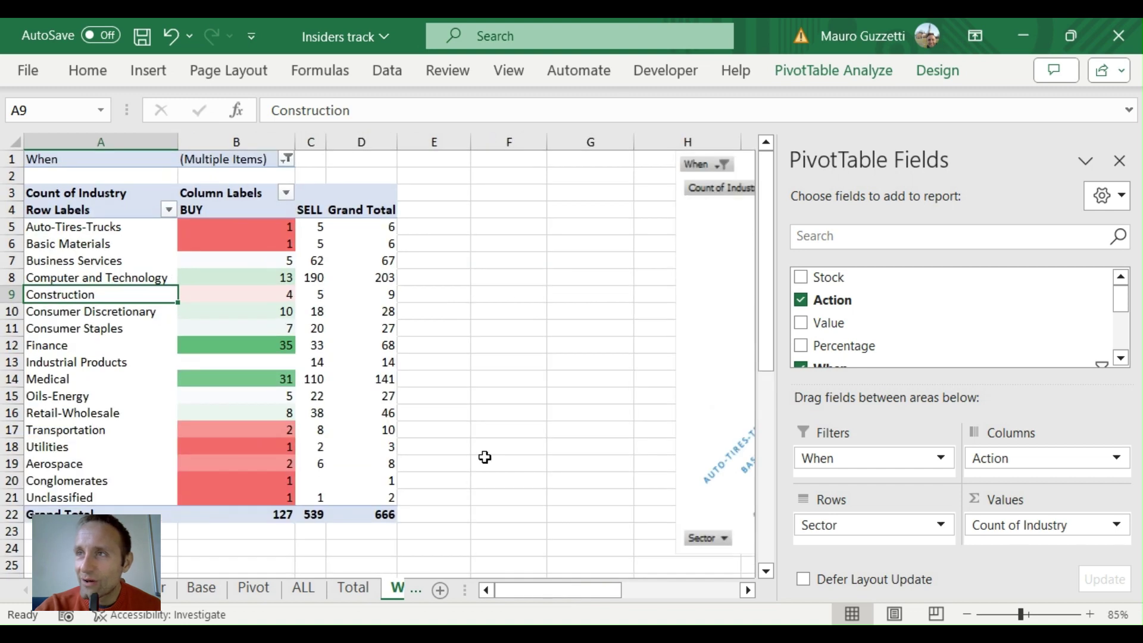
pyautogui.keyDown('ctrl'); pyautogui.scroll(1, 485, 457); pyautogui.keyUp('ctrl')
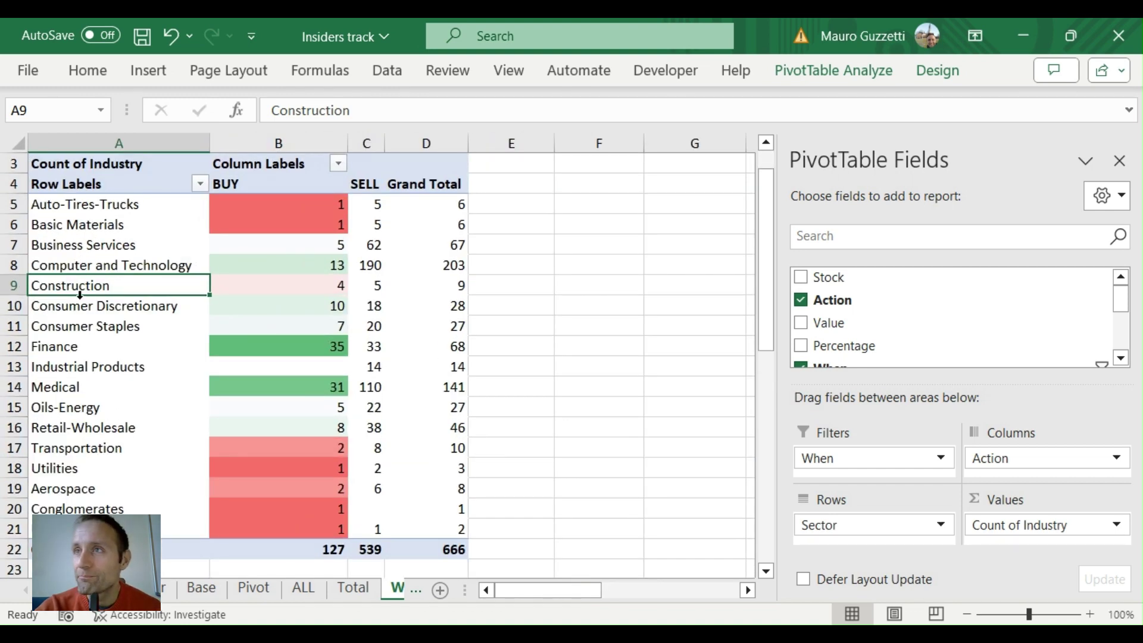
pyautogui.click(27, 263)
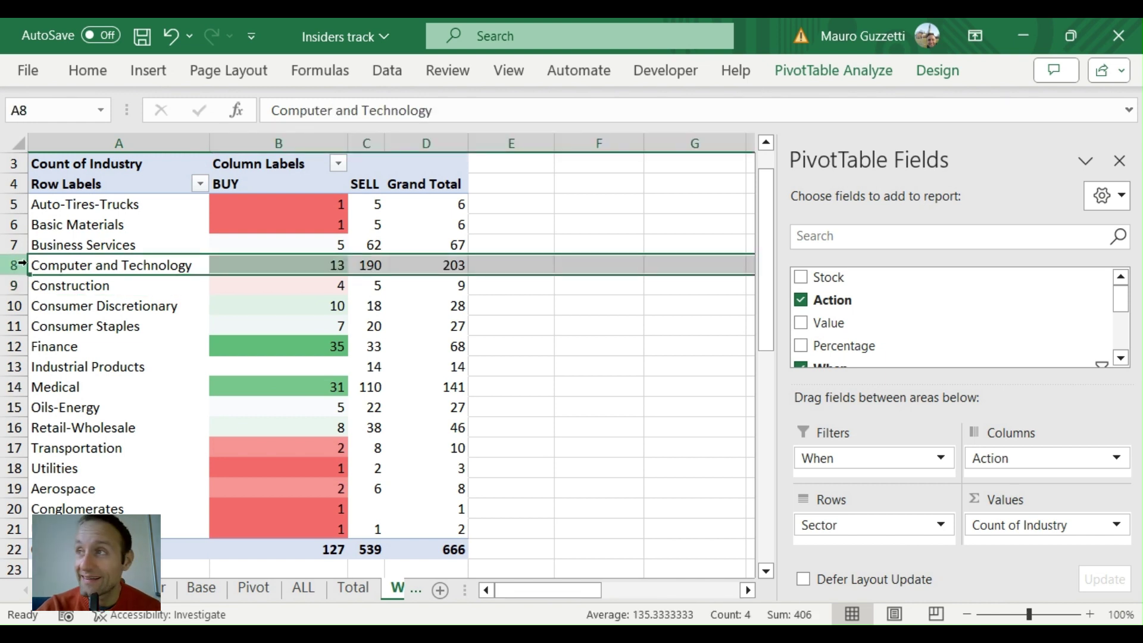
pyautogui.click(13, 305)
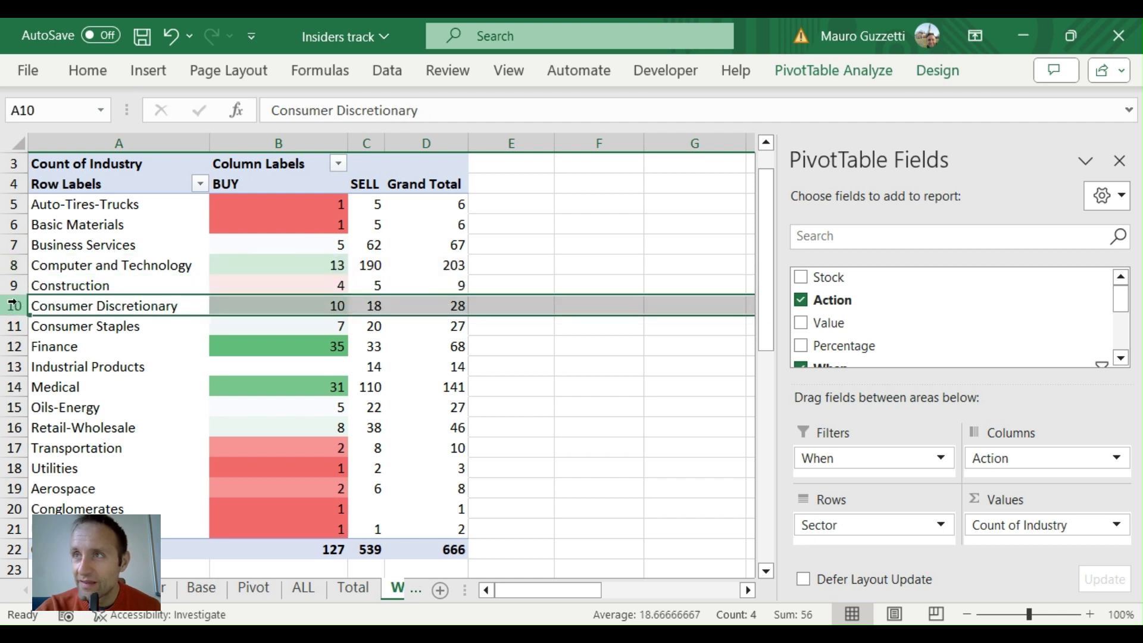
pyautogui.click(62, 305)
pyautogui.moveTo(135, 309); pyautogui.dragTo(427, 308)
pyautogui.moveTo(427, 307)
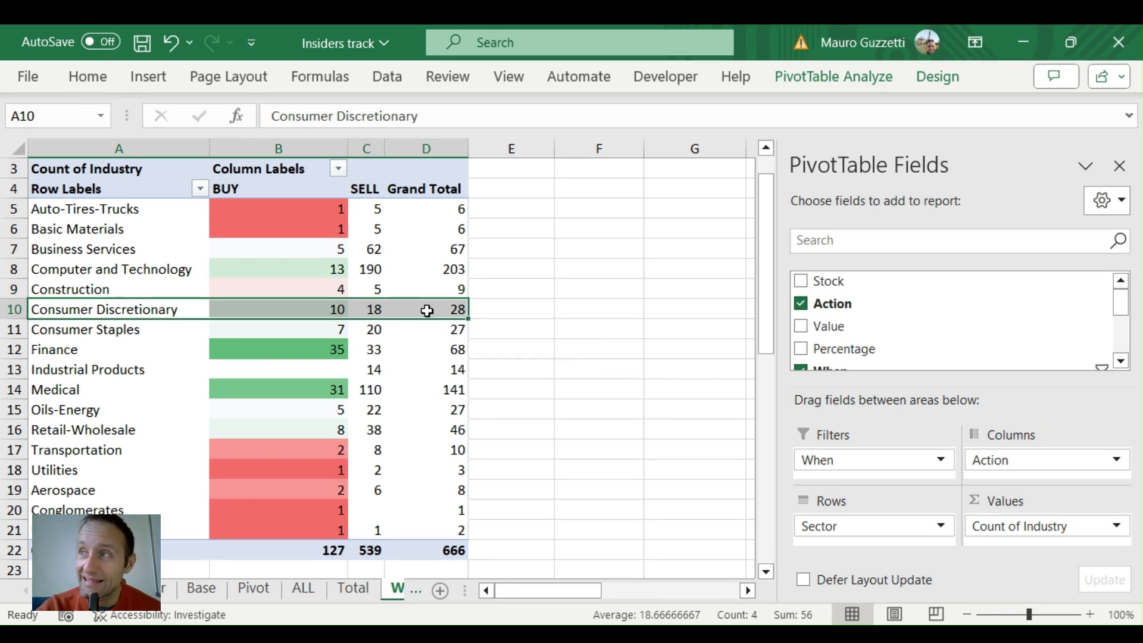
pyautogui.moveTo(362, 310)
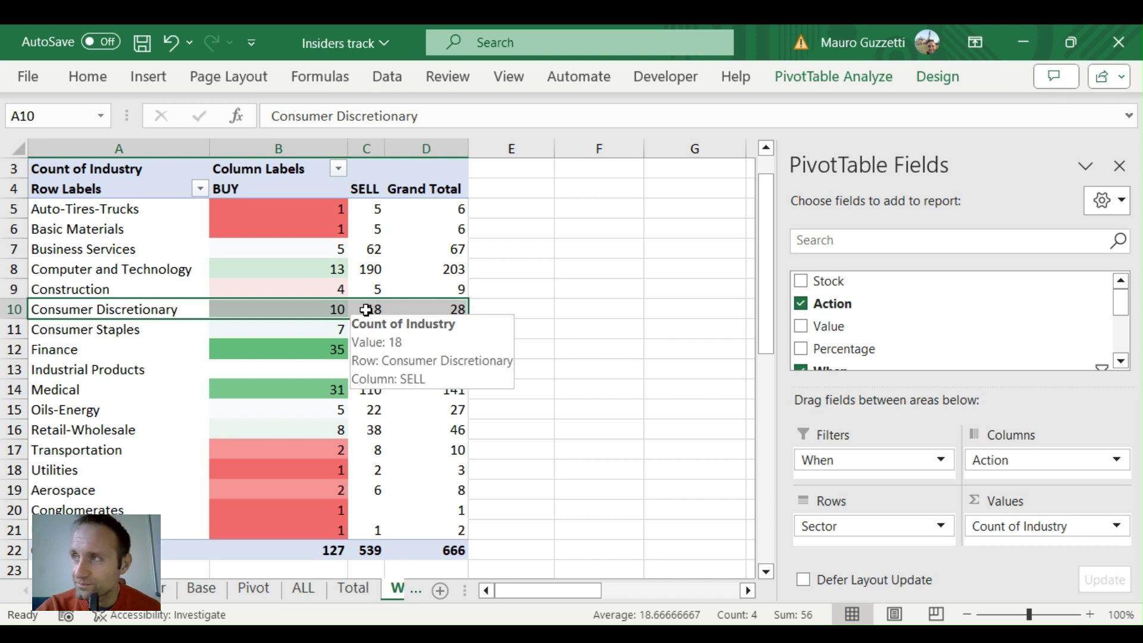
pyautogui.moveTo(72, 336)
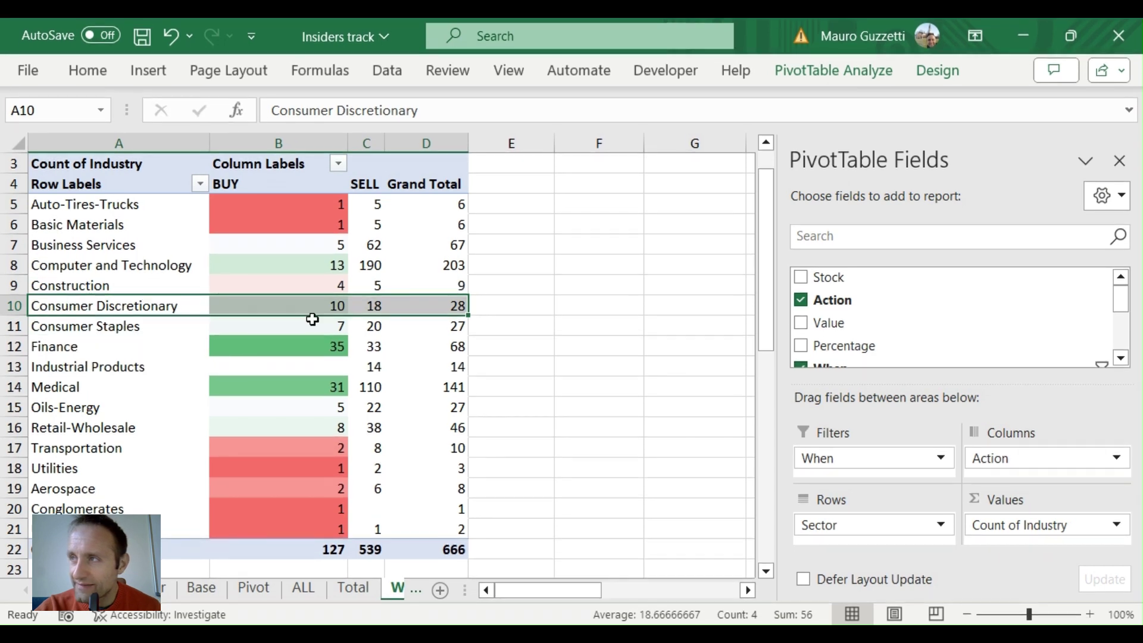
pyautogui.click(387, 332)
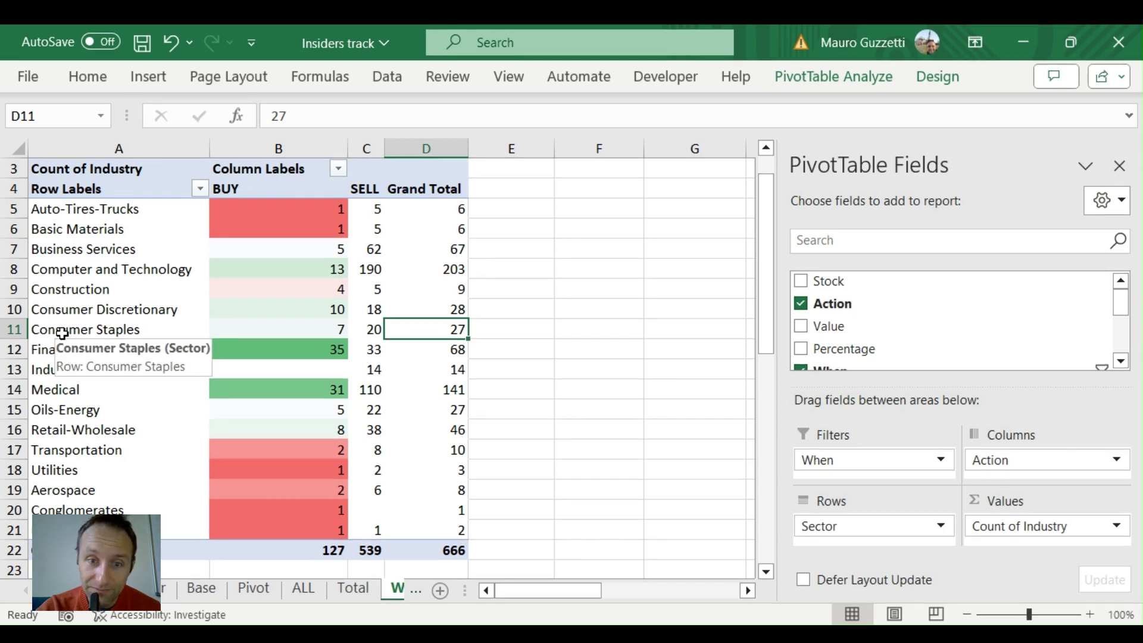
pyautogui.moveTo(62, 331); pyautogui.dragTo(243, 339)
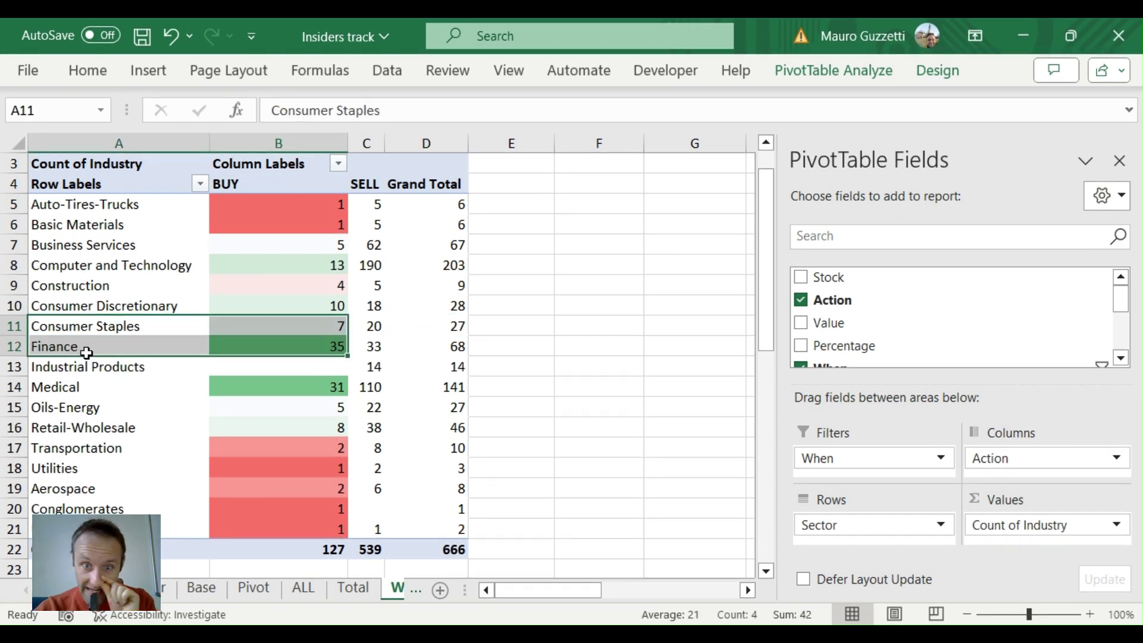
pyautogui.moveTo(63, 347)
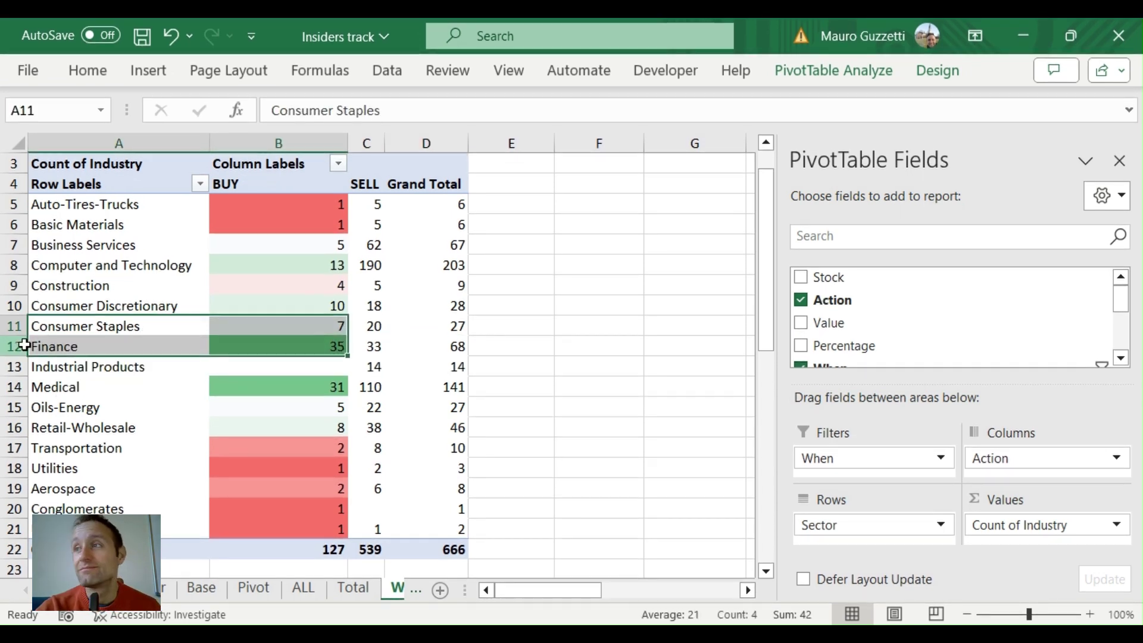
pyautogui.click(18, 349)
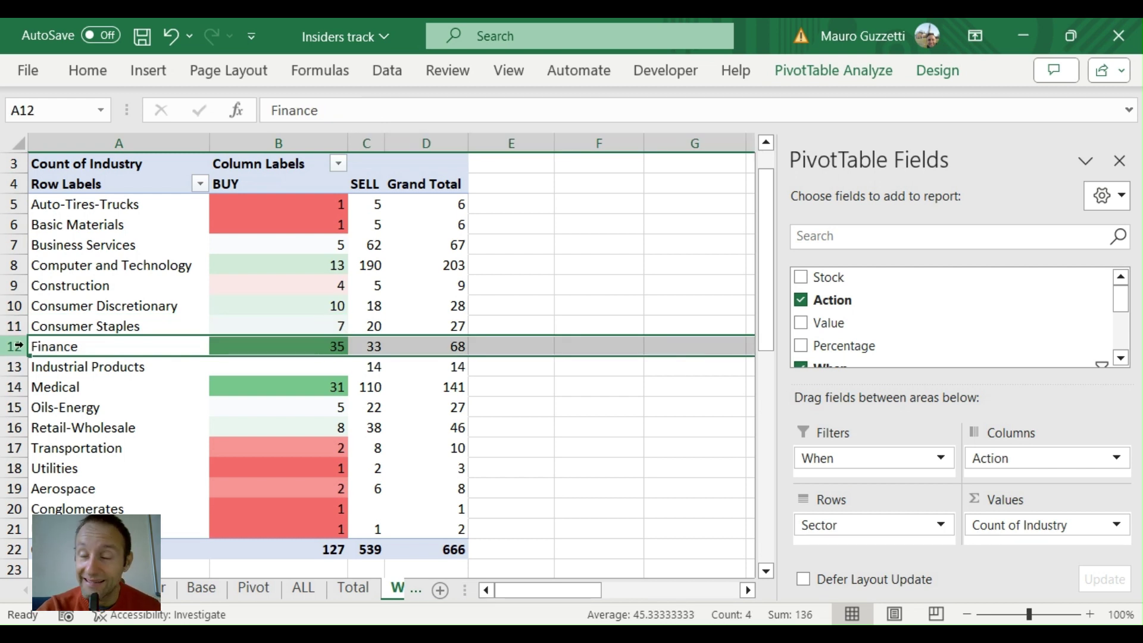
pyautogui.moveTo(393, 349)
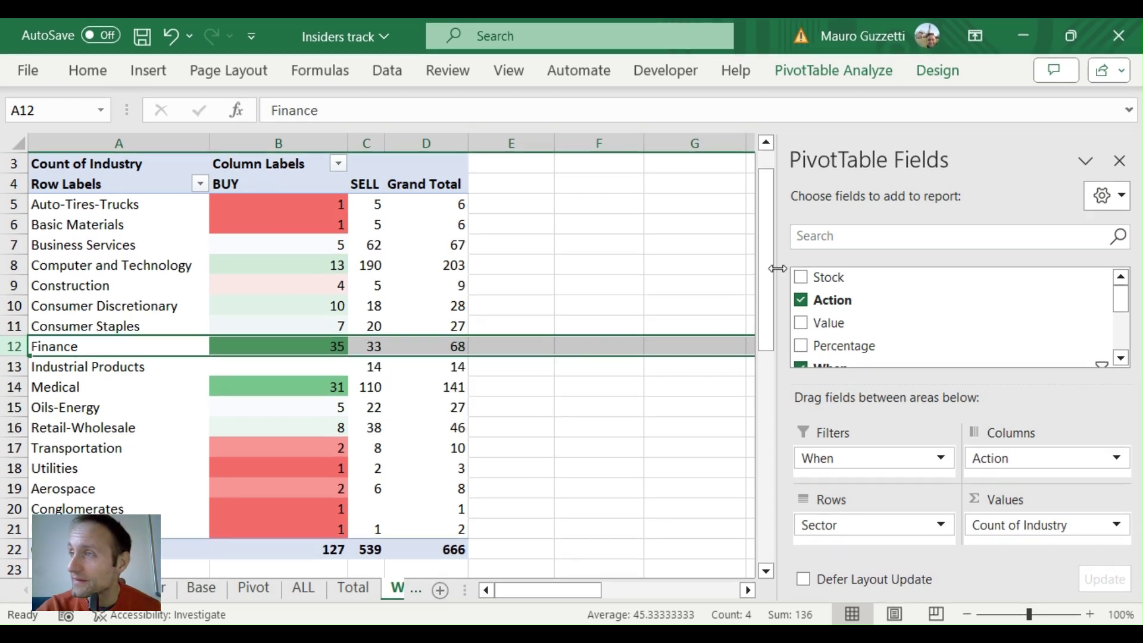
pyautogui.moveTo(774, 277); pyautogui.dragTo(775, 301)
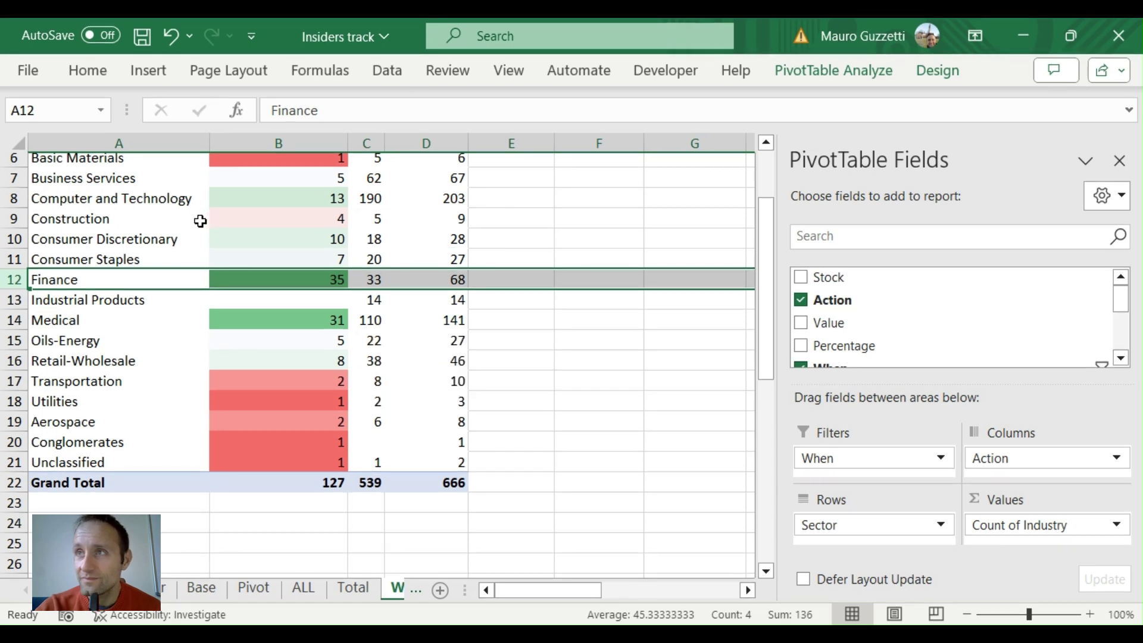
pyautogui.moveTo(145, 242); pyautogui.dragTo(141, 278)
# - Fill the Consumer Discretionary, Consumer Staples and Finance names light green, then select the Utilities row
pyautogui.click(89, 72)
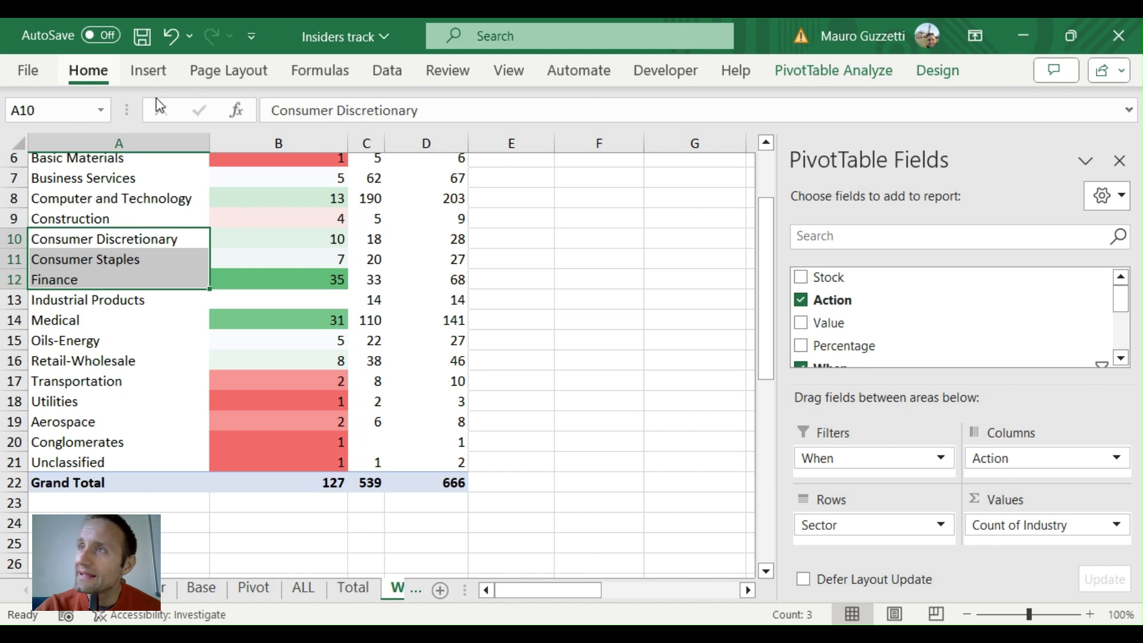
pyautogui.click(188, 156)
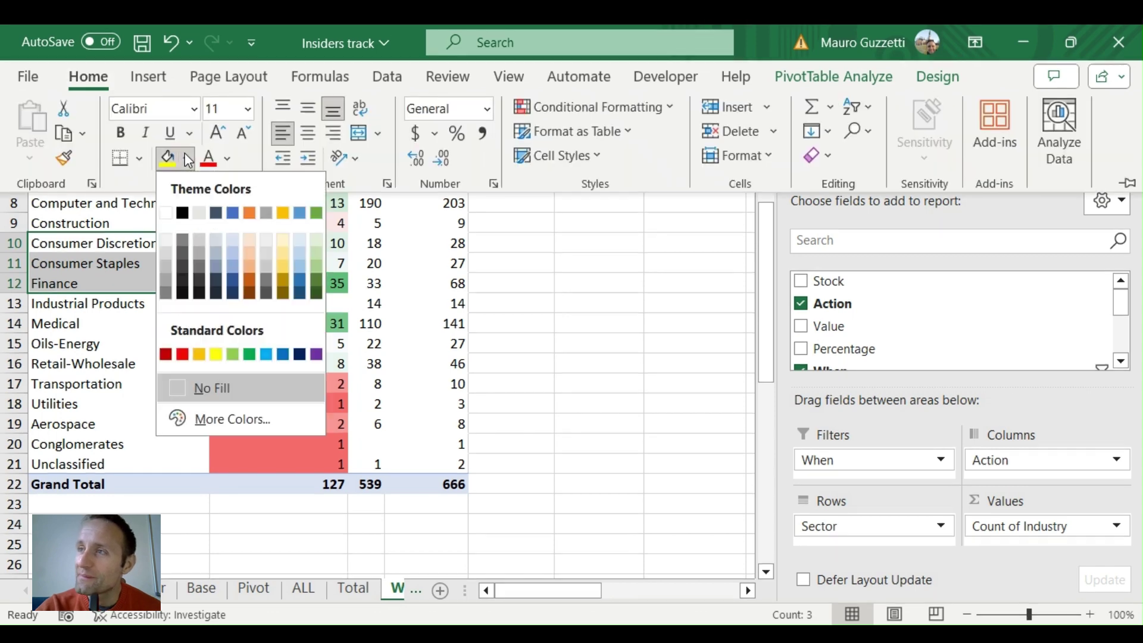
pyautogui.click(238, 356)
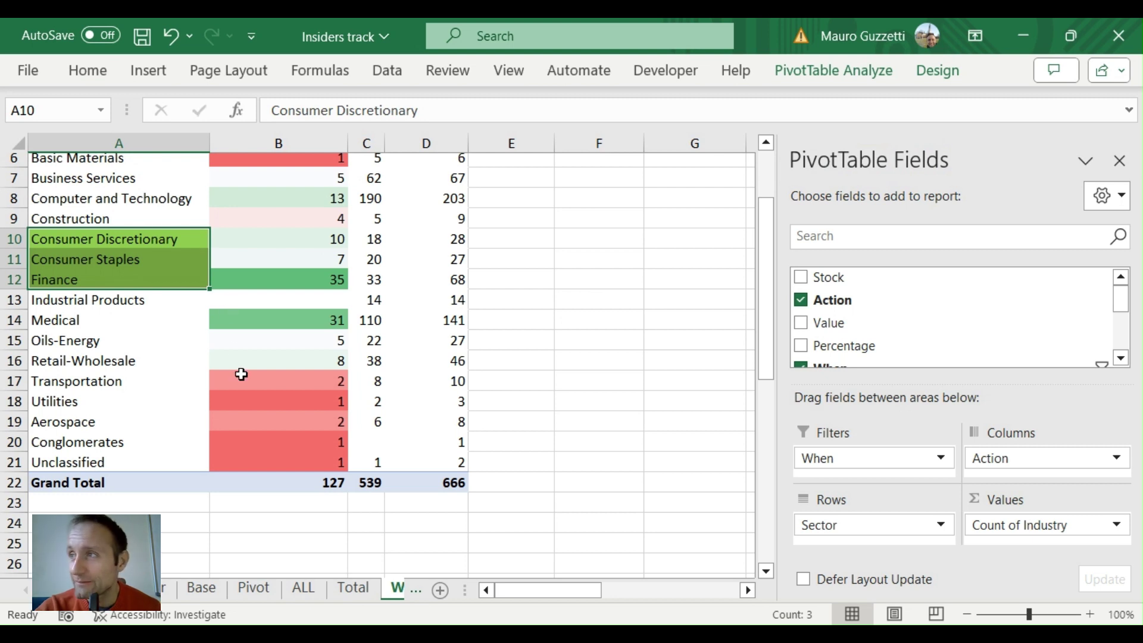
pyautogui.moveTo(241, 373)
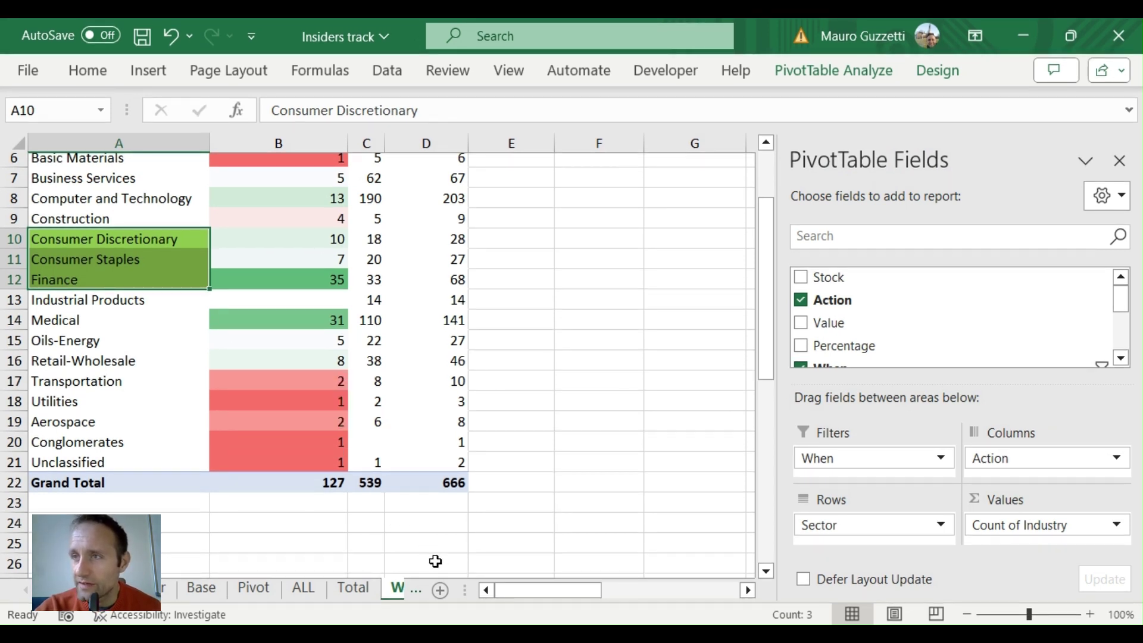
pyautogui.click(21, 403)
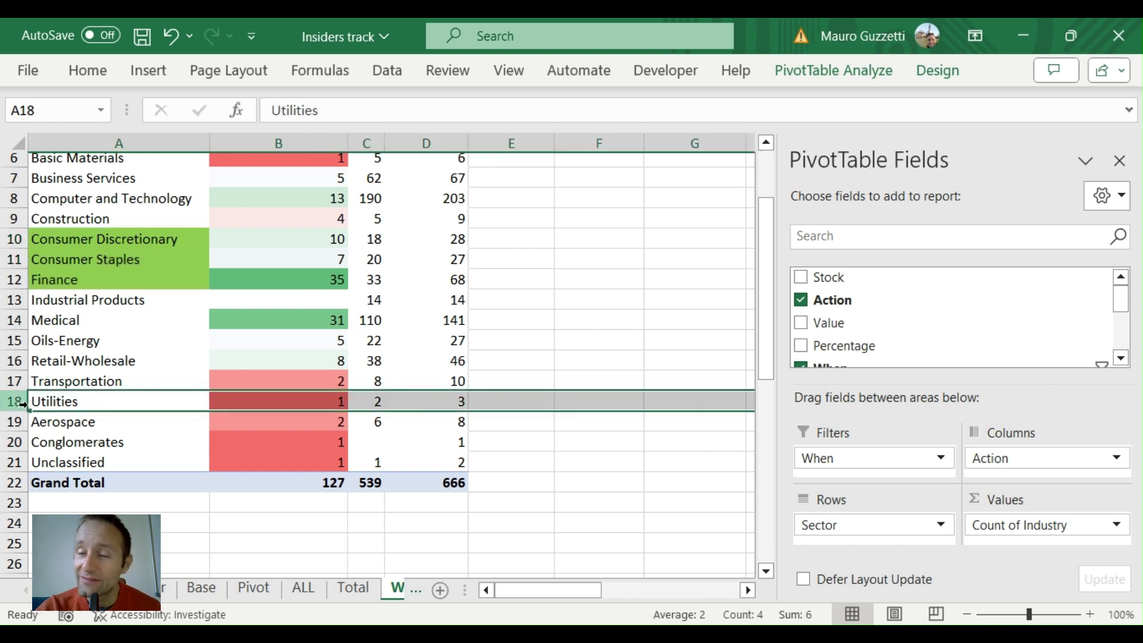
# - Close the pivot field list and scroll to the Week sheet's two sector BUY/SELL charts
pyautogui.click(583, 504)
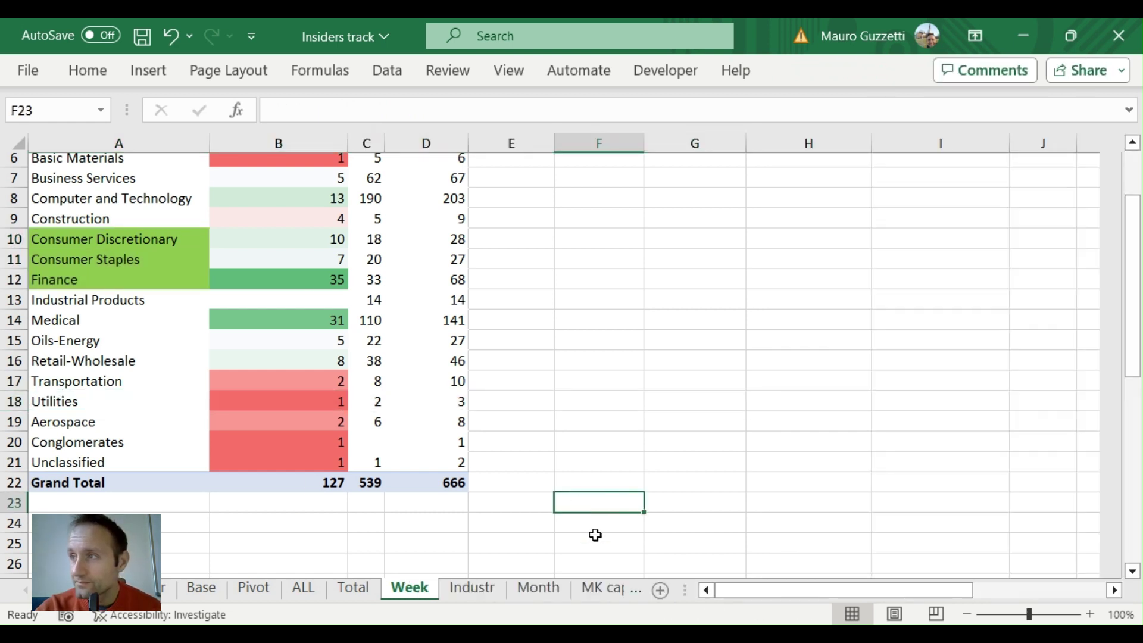
pyautogui.moveTo(767, 590); pyautogui.dragTo(889, 605)
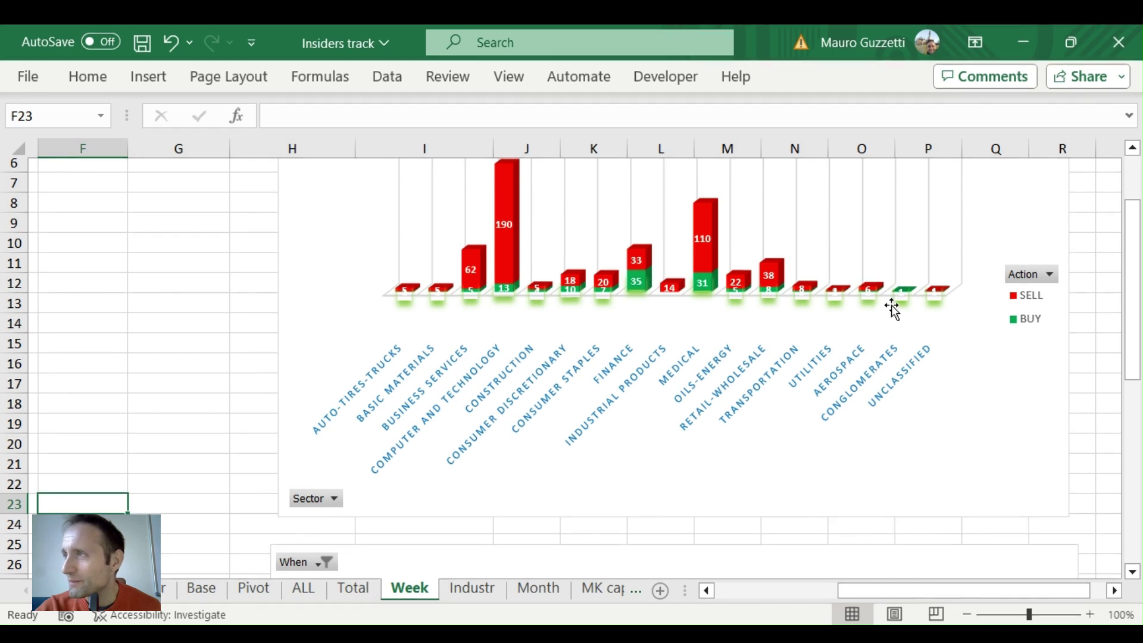
pyautogui.moveTo(1133, 266); pyautogui.dragTo(1121, 409)
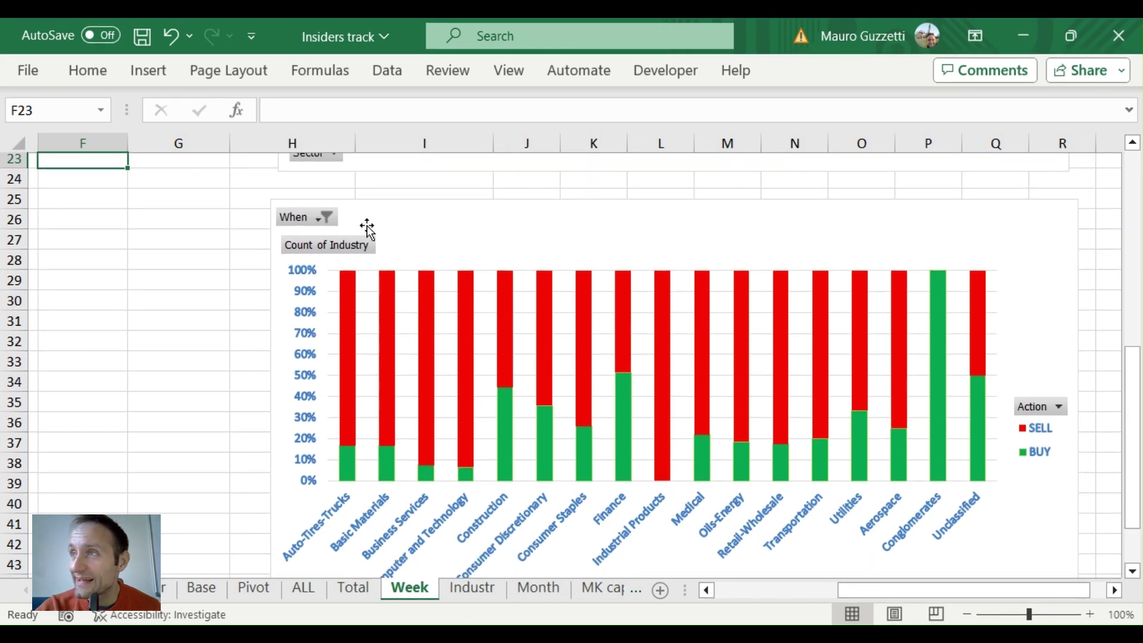
# - Review the checked dates in the percentage chart's When filter, then close the filter
pyautogui.click(312, 217)
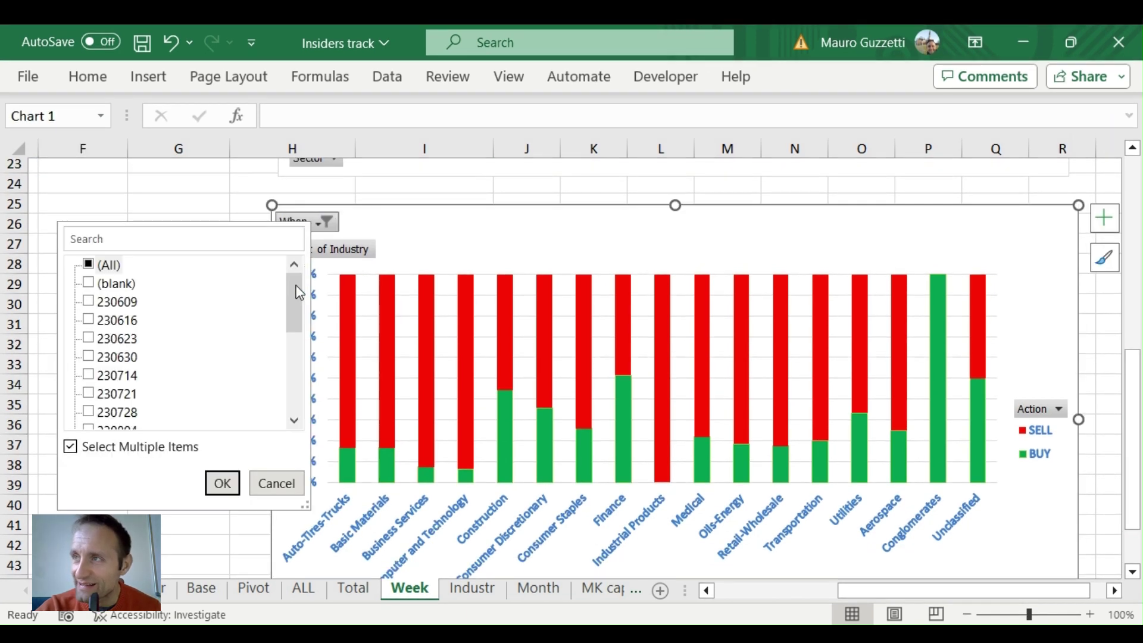
pyautogui.moveTo(299, 293); pyautogui.dragTo(301, 381)
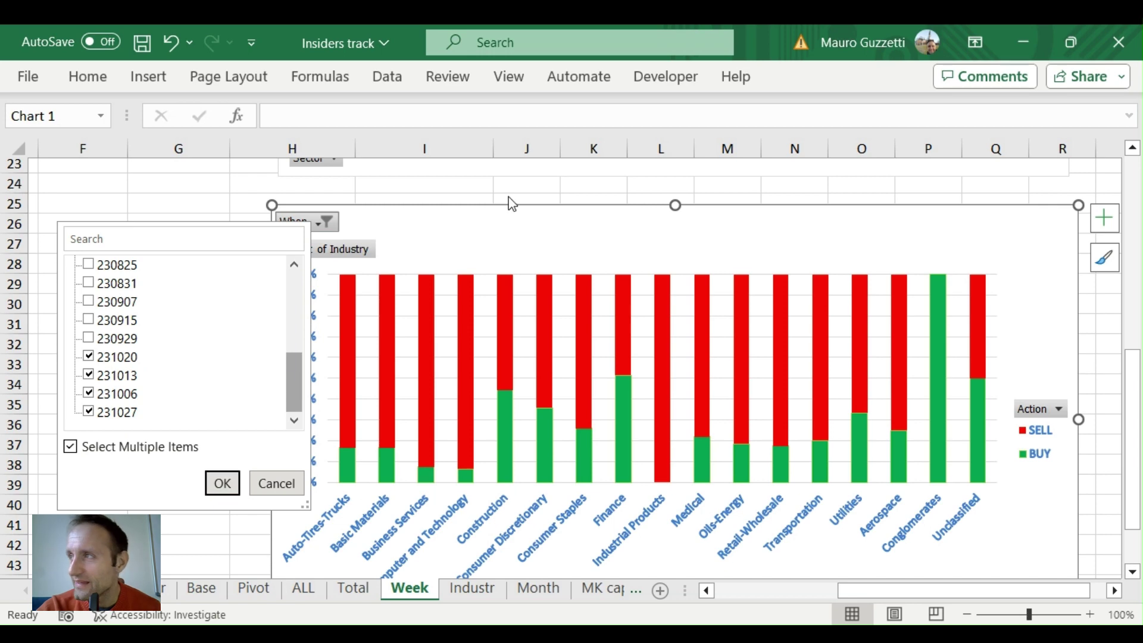
pyautogui.click(523, 226)
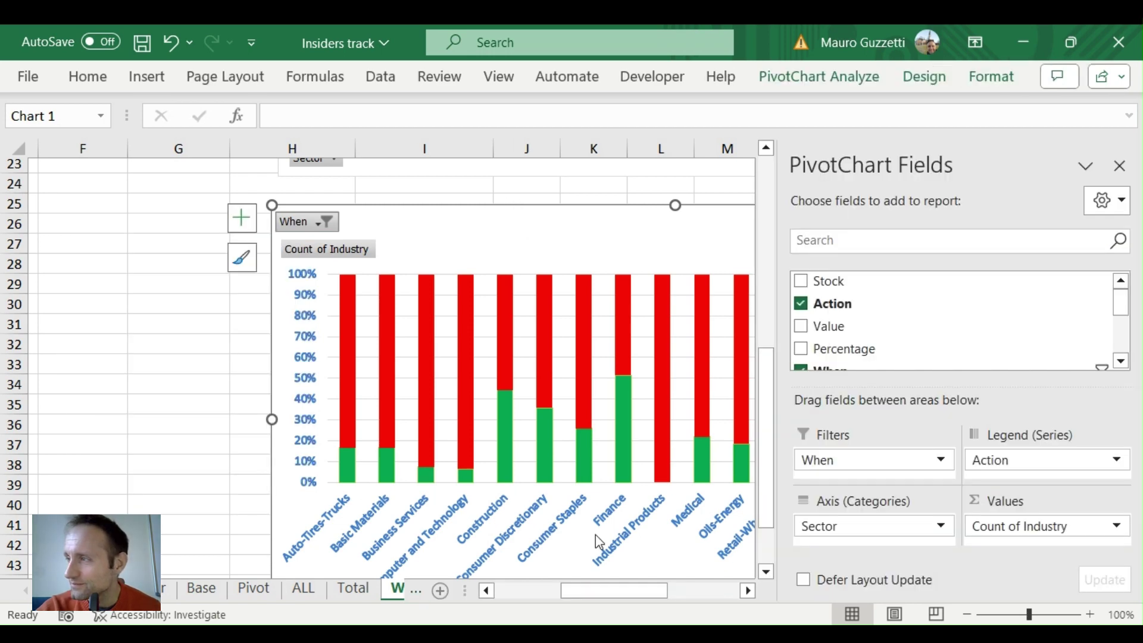
pyautogui.moveTo(613, 591); pyautogui.dragTo(668, 595)
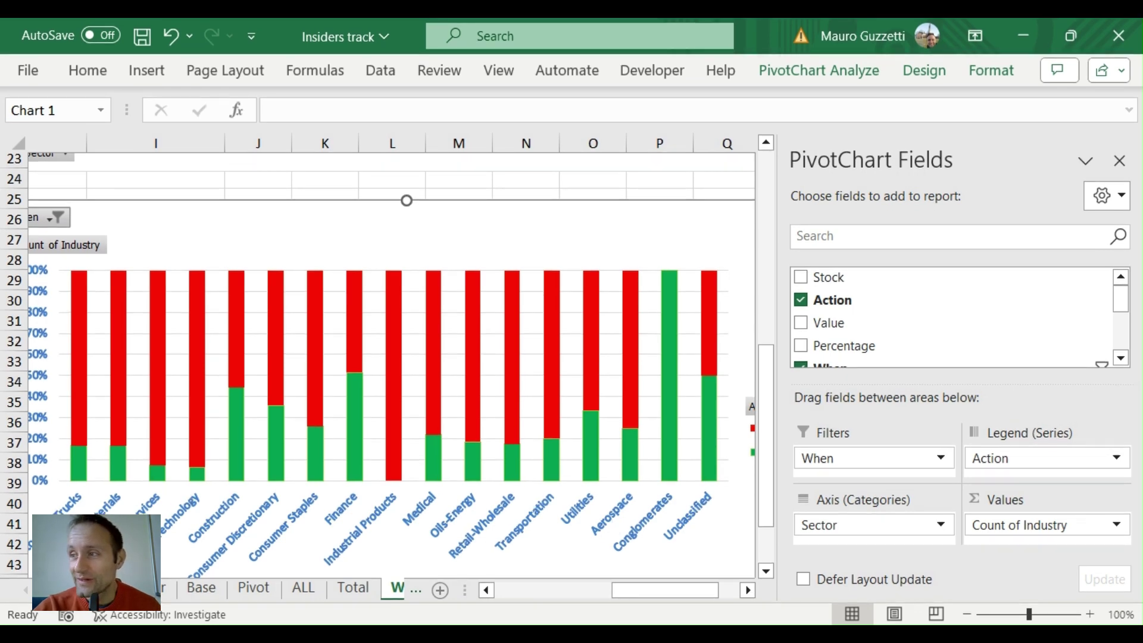
pyautogui.scroll(-3, 296, 589)
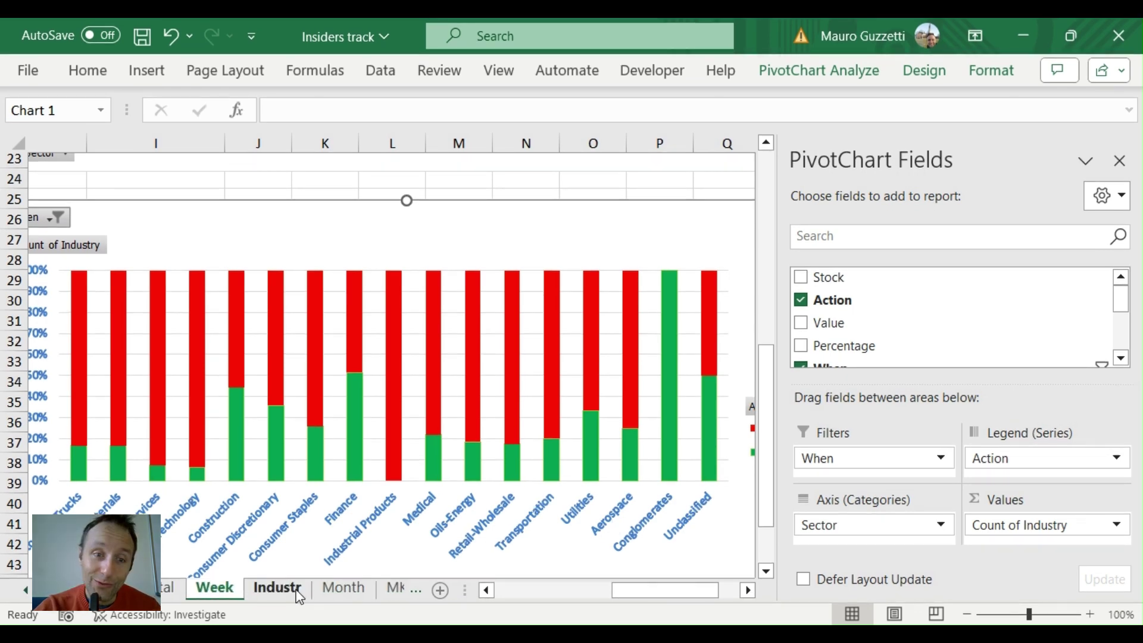
# - Switch to the Industr sheet and scroll to its blue 3-D BUY-by-industry chart
pyautogui.click(298, 591)
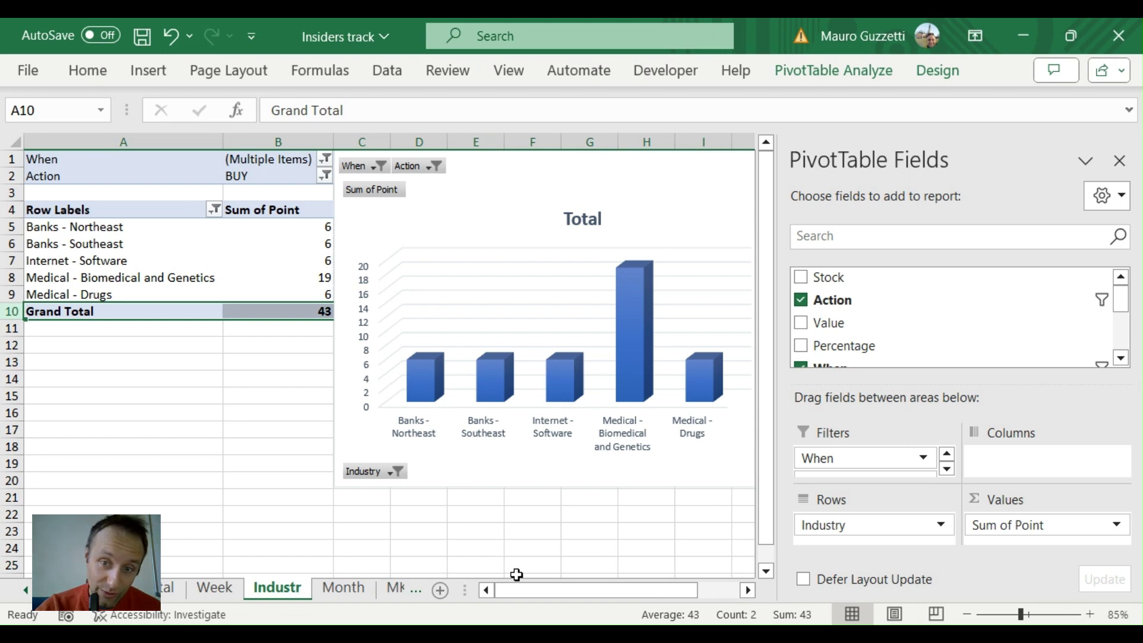
pyautogui.moveTo(591, 588); pyautogui.dragTo(635, 589)
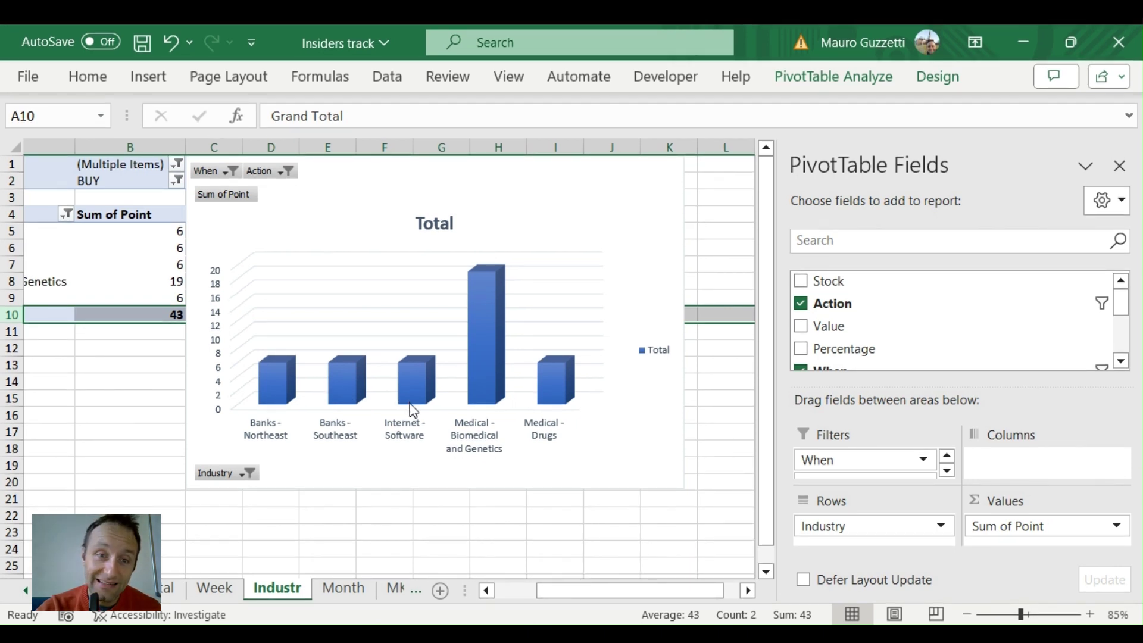
# - Switch to the Month sheet, zoom to 70% and scroll to the month 10 sector BUY chart
pyautogui.click(336, 589)
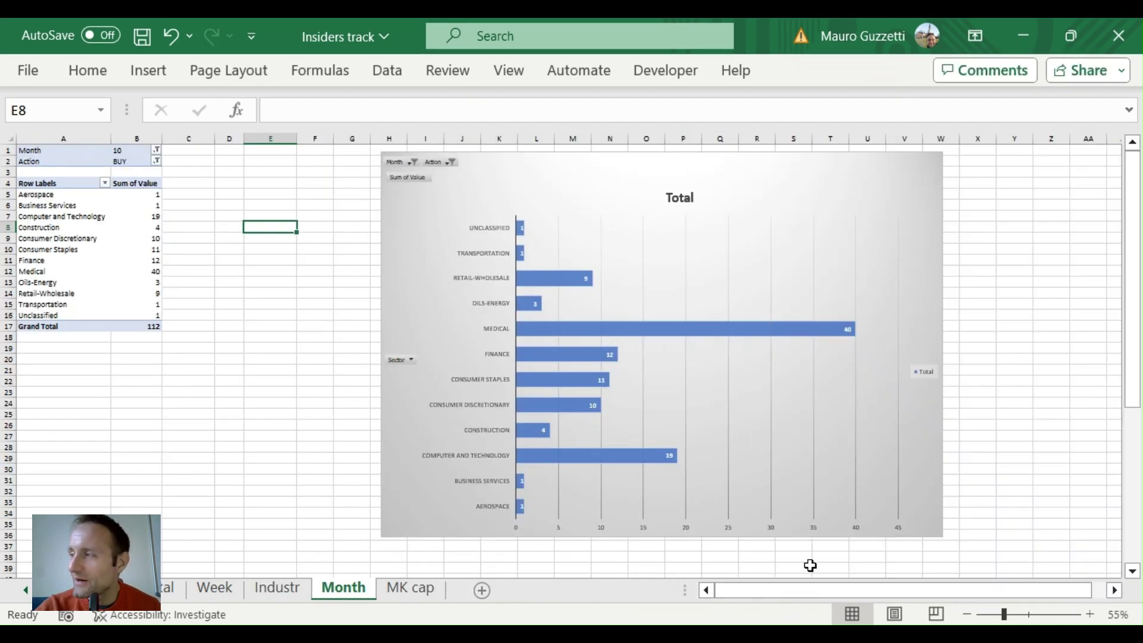
pyautogui.moveTo(839, 582); pyautogui.dragTo(875, 596)
pyautogui.scroll(1, 944, 400)
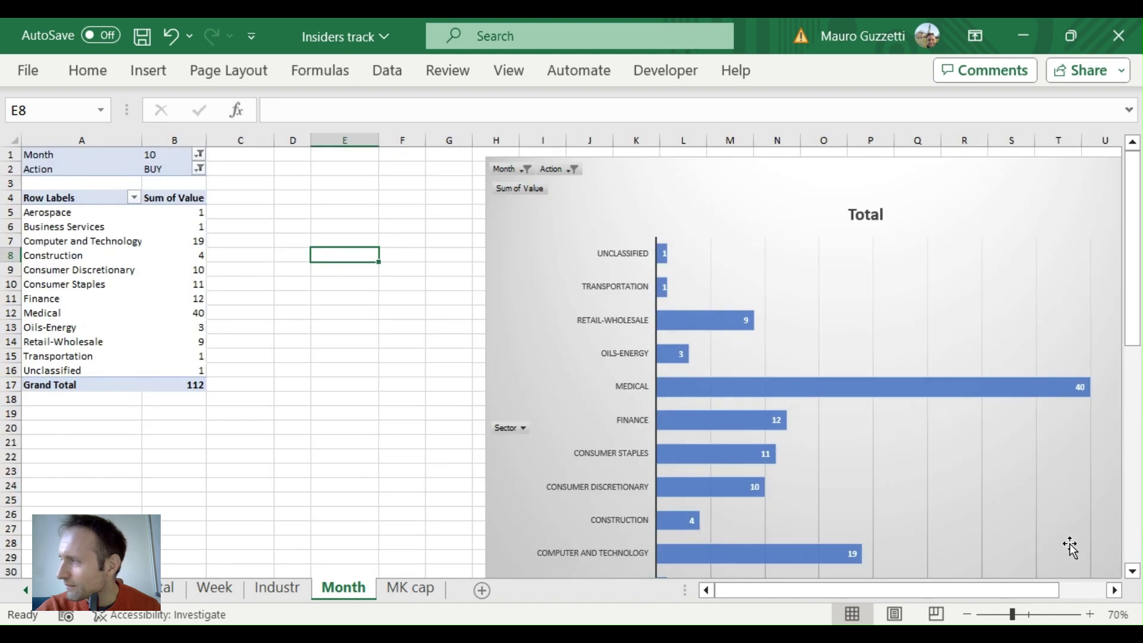
pyautogui.doubleClick(1115, 590)
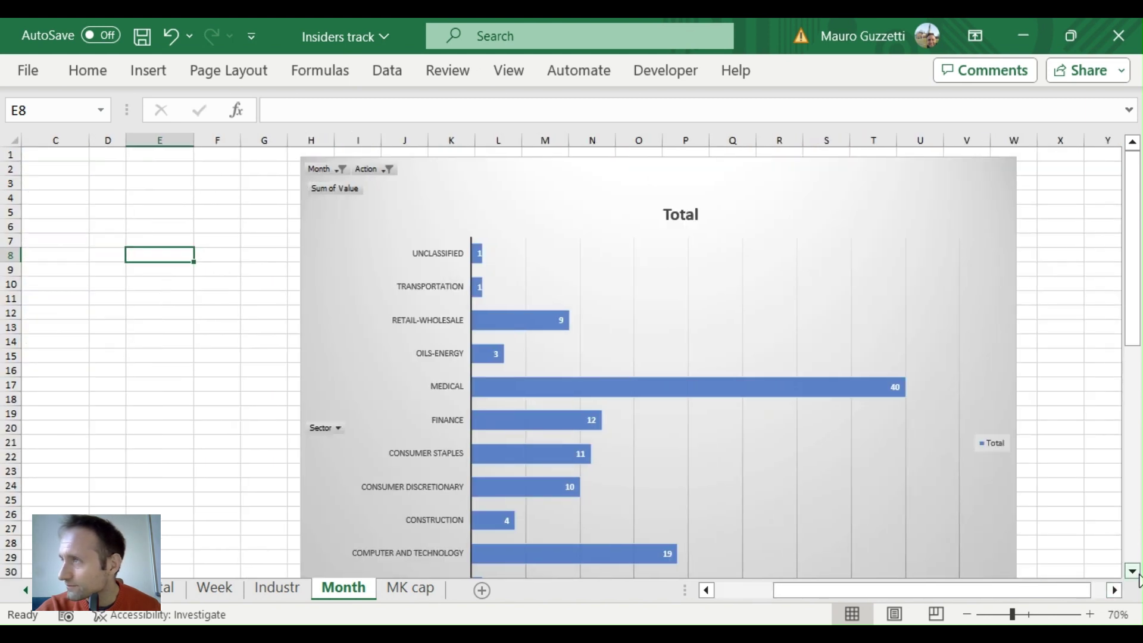
pyautogui.click(1134, 571)
pyautogui.click(1133, 572)
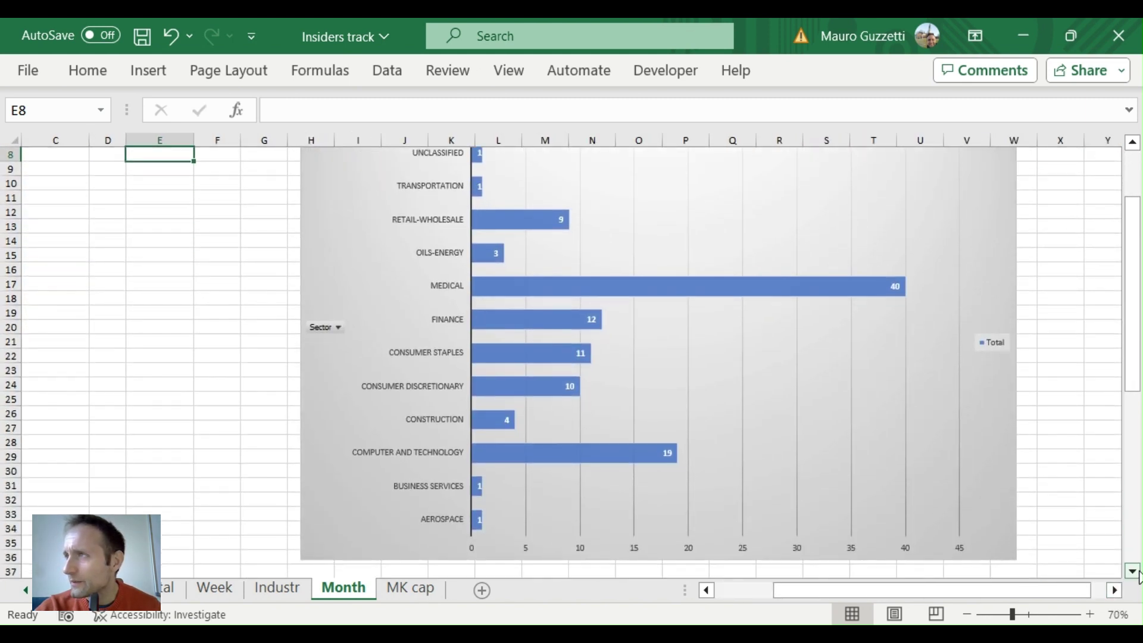